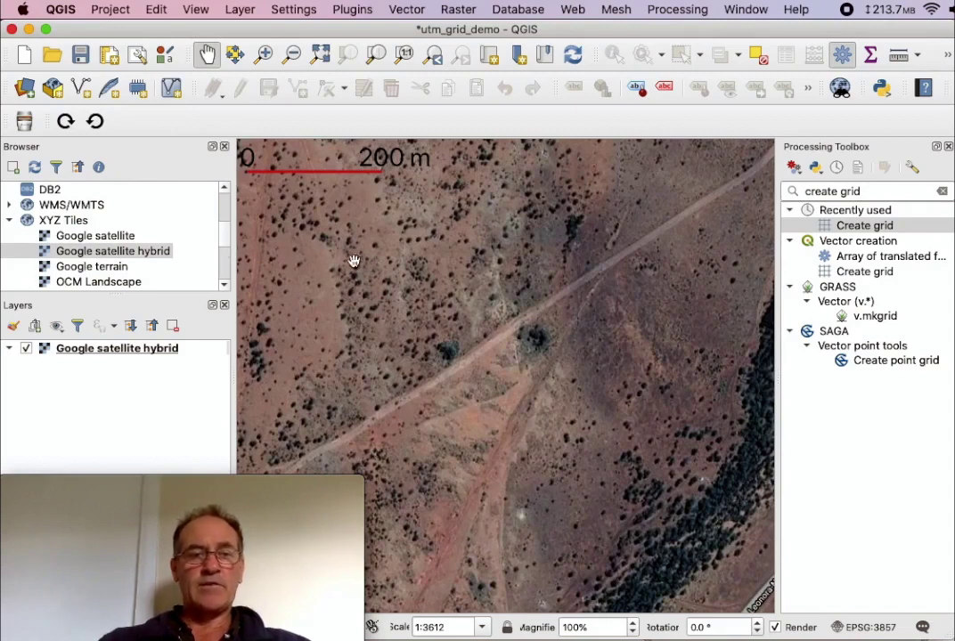
Review the Google satellite hybrid connection's URL and name, then close it without changes
click(115, 257)
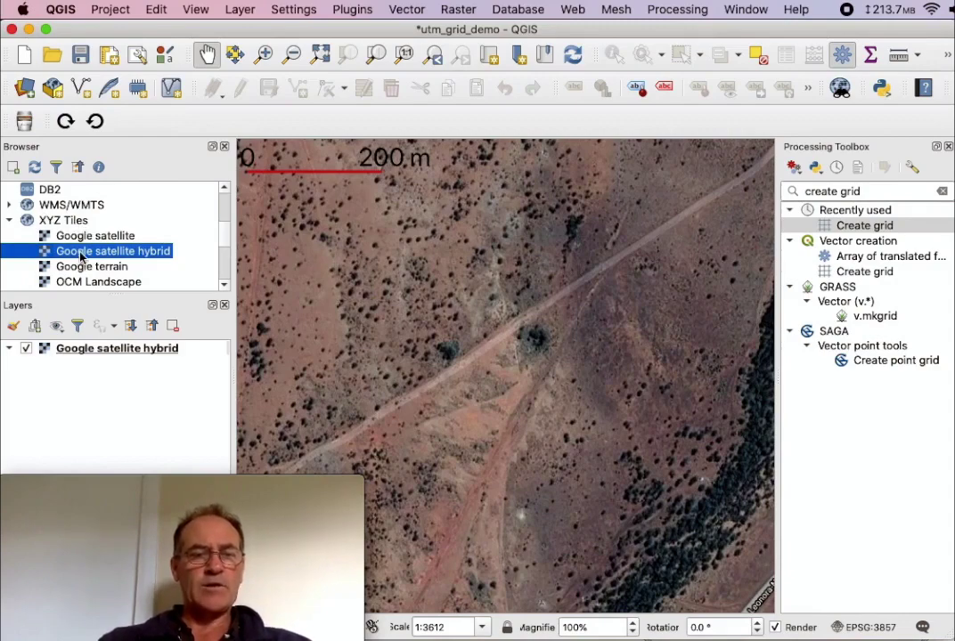
right_click(81, 257)
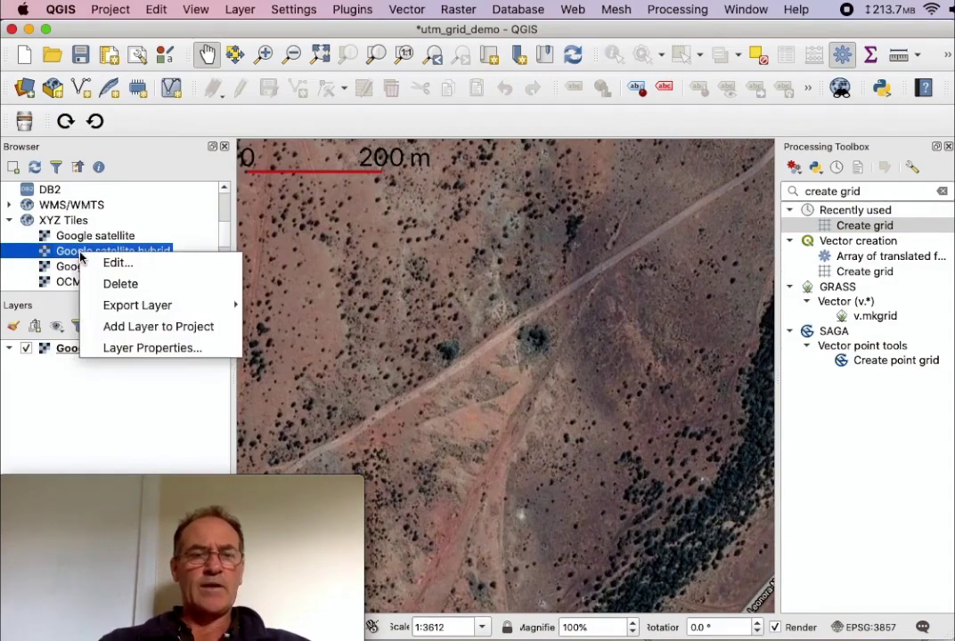
click(94, 264)
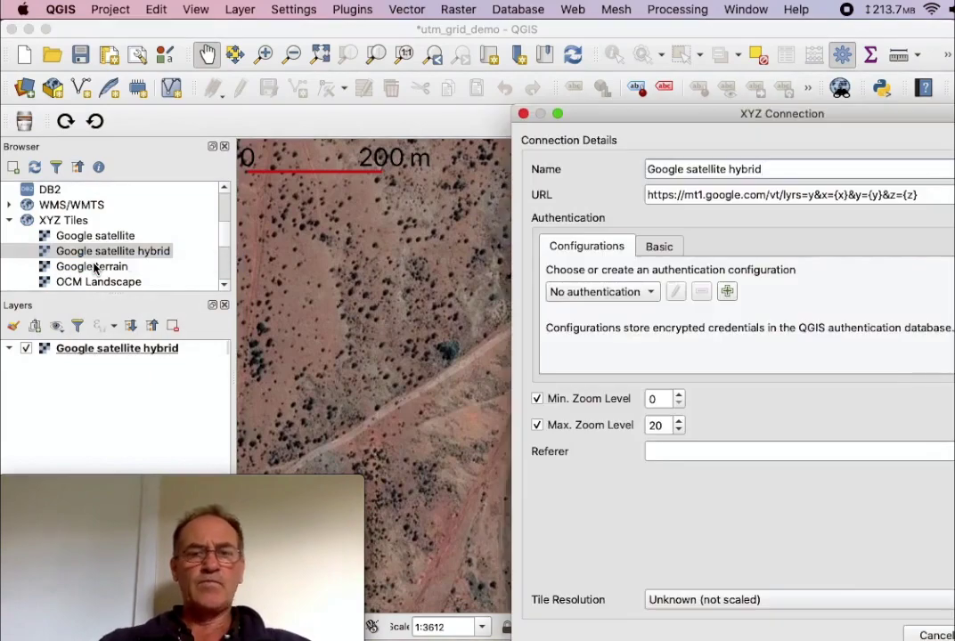
drag(669, 119, 523, 80)
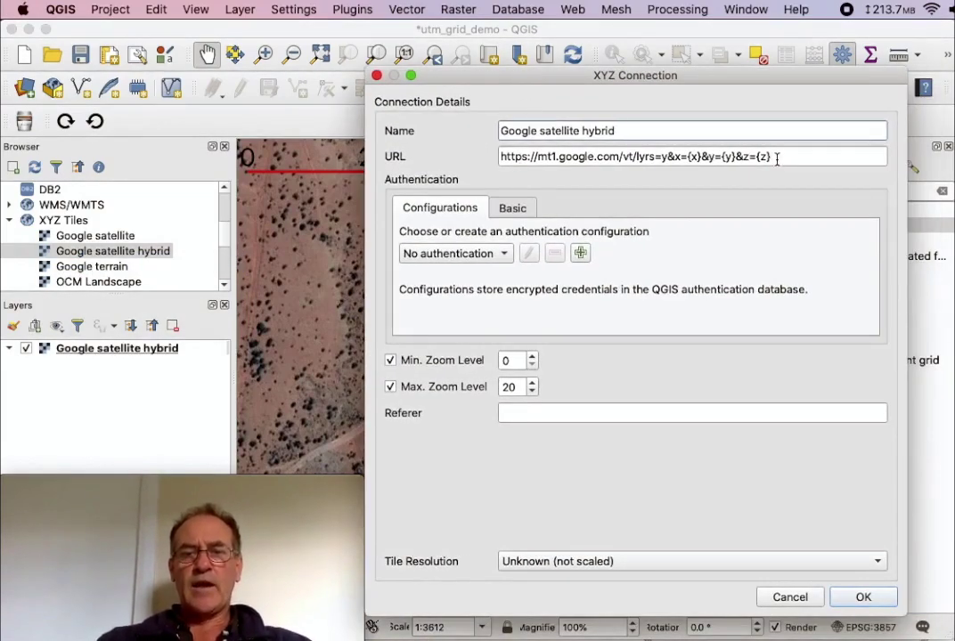
drag(777, 158, 505, 164)
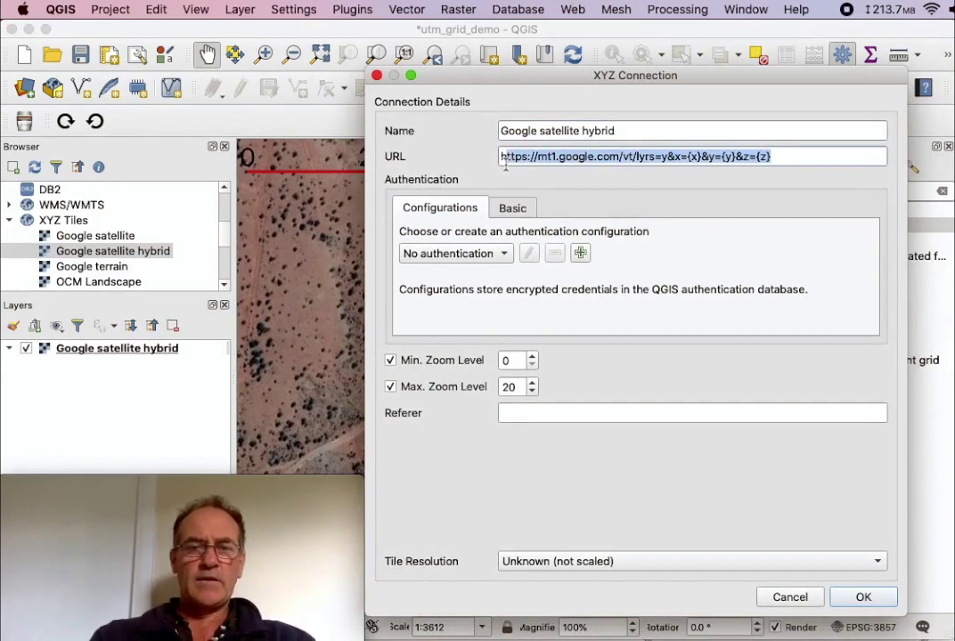
click(506, 160)
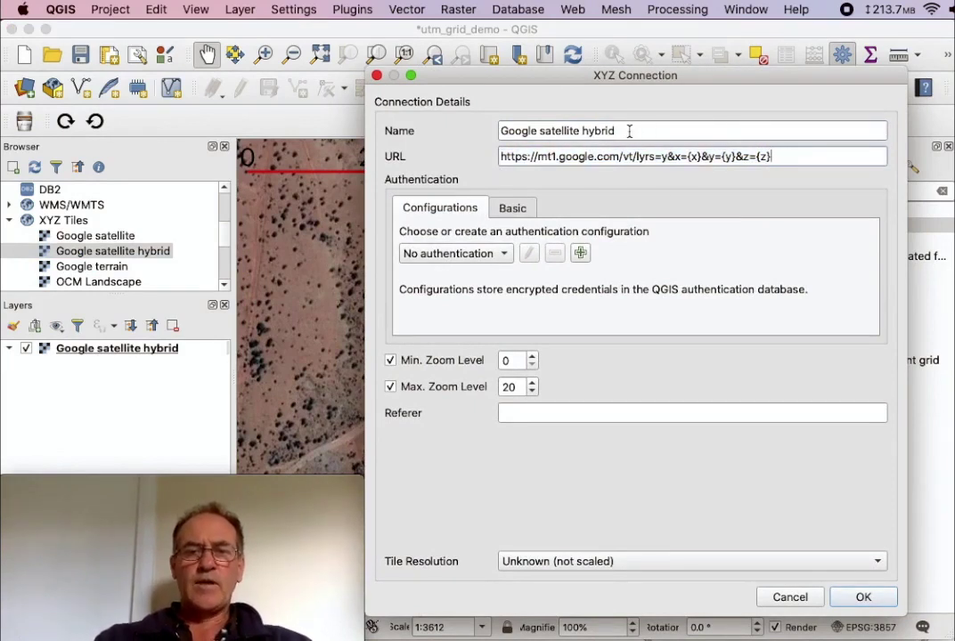
drag(629, 131, 501, 130)
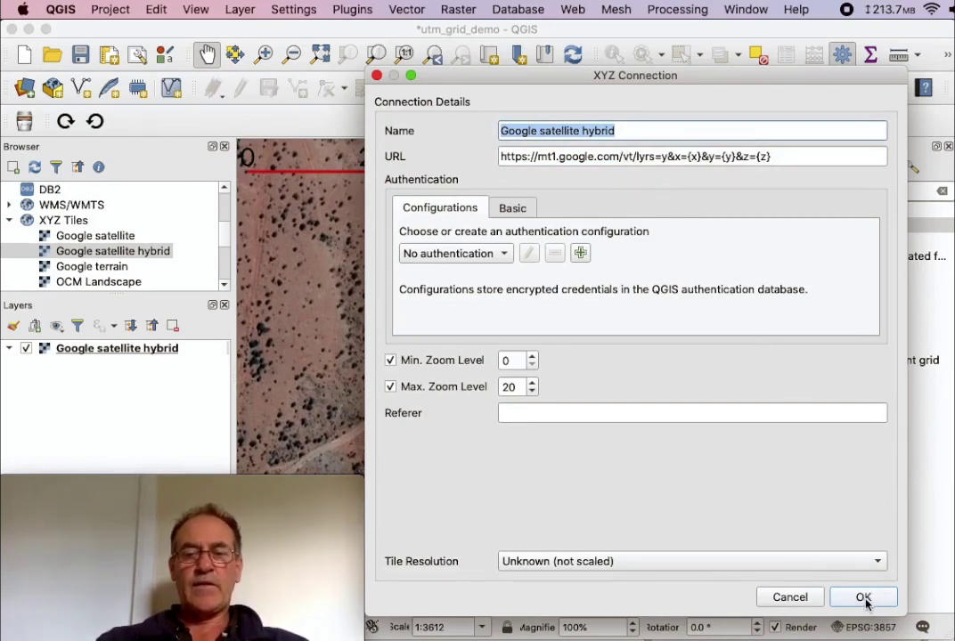
click(810, 601)
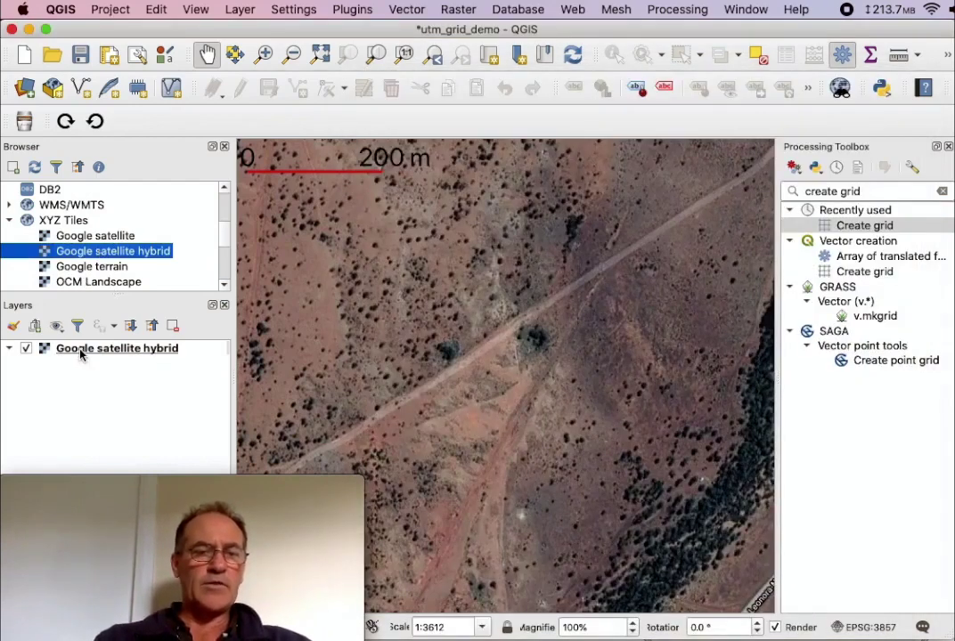
Check the scale bar decoration settings and close them unchanged
click(457, 276)
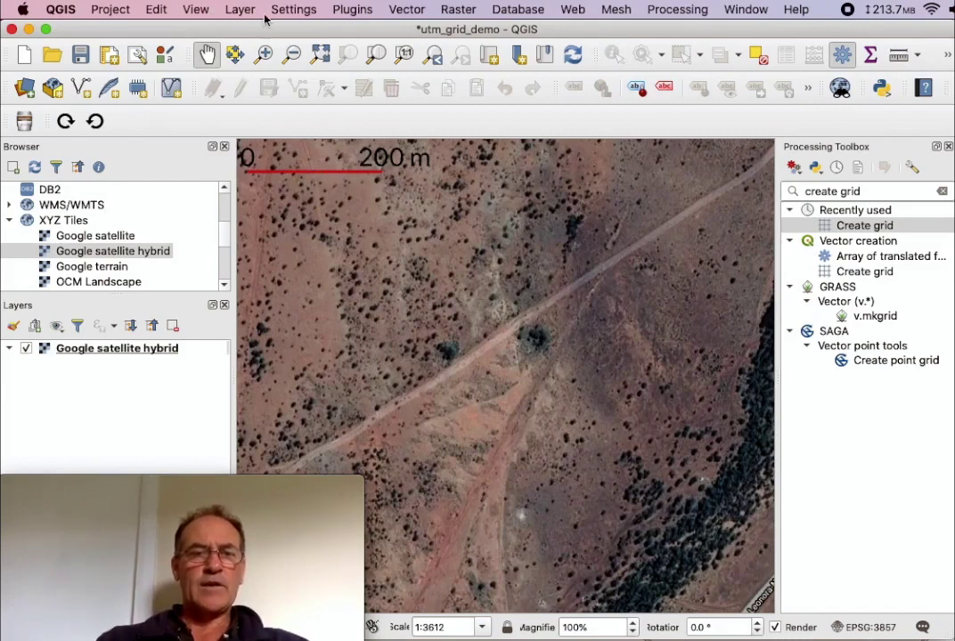
click(193, 10)
mouse_move(277, 369)
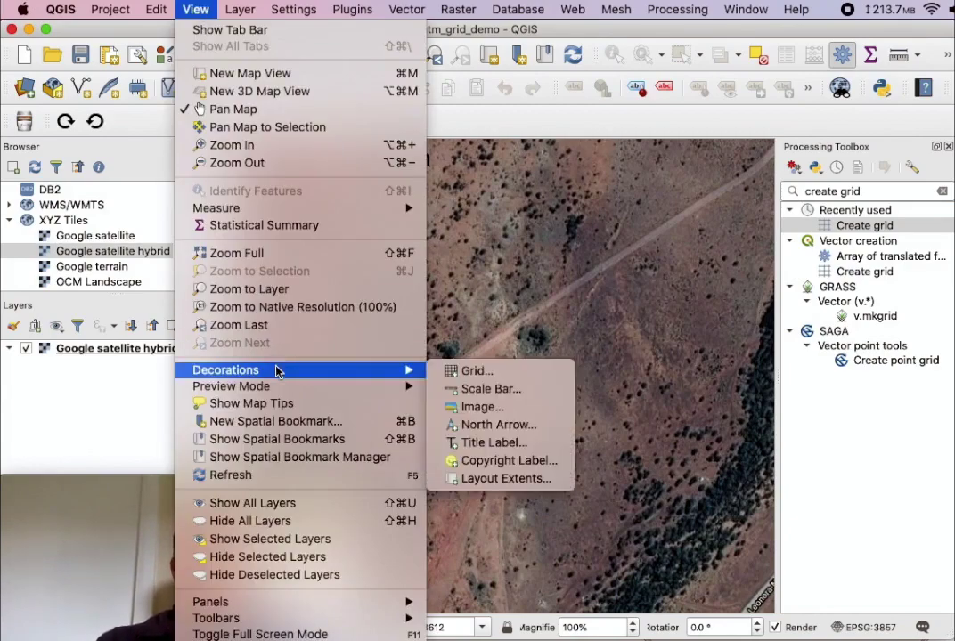
click(474, 391)
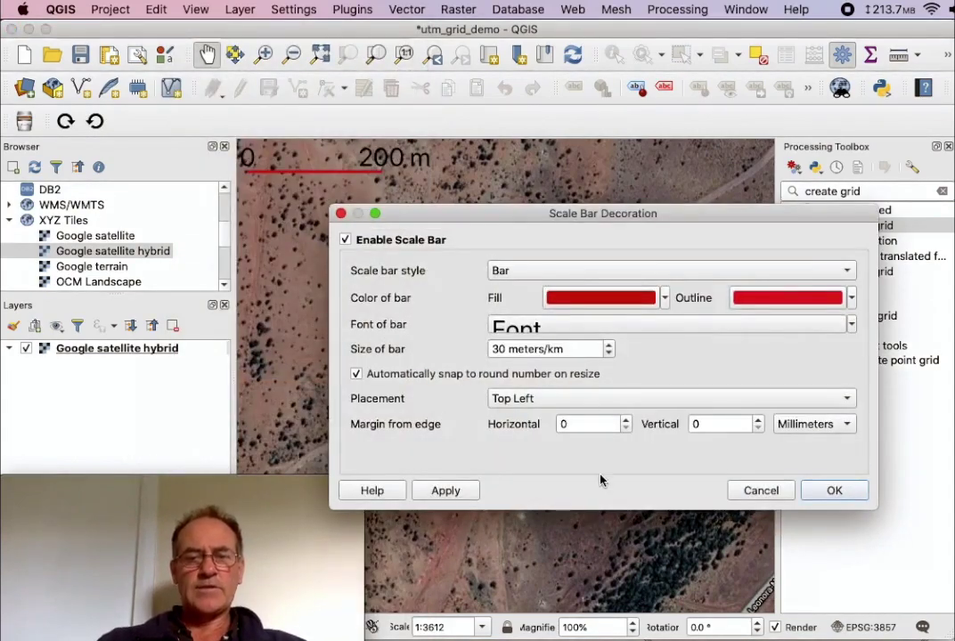
click(763, 493)
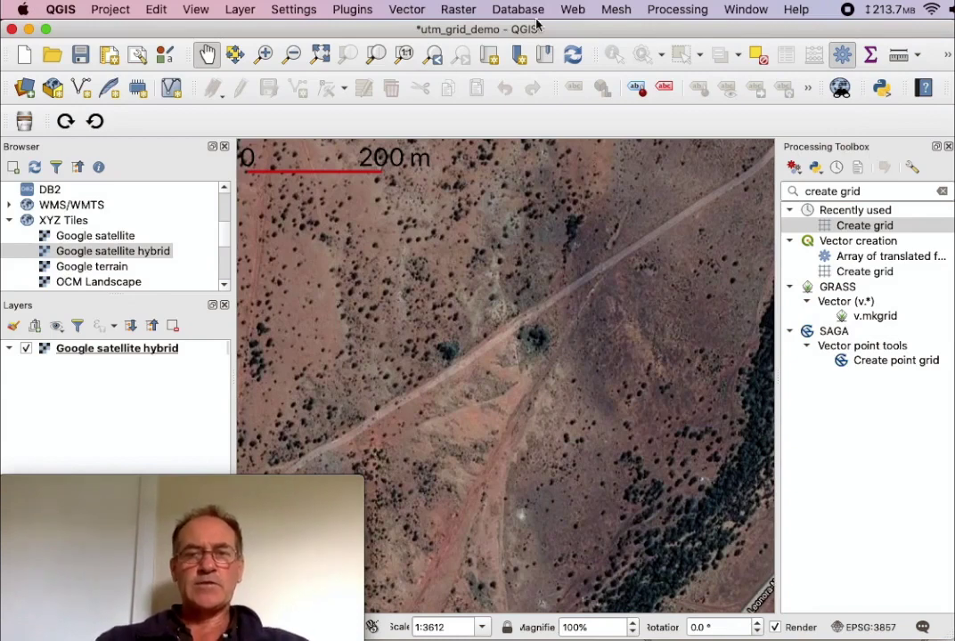
Search the Processing Toolbox for 'create grid' and launch the Create grid tool
click(677, 8)
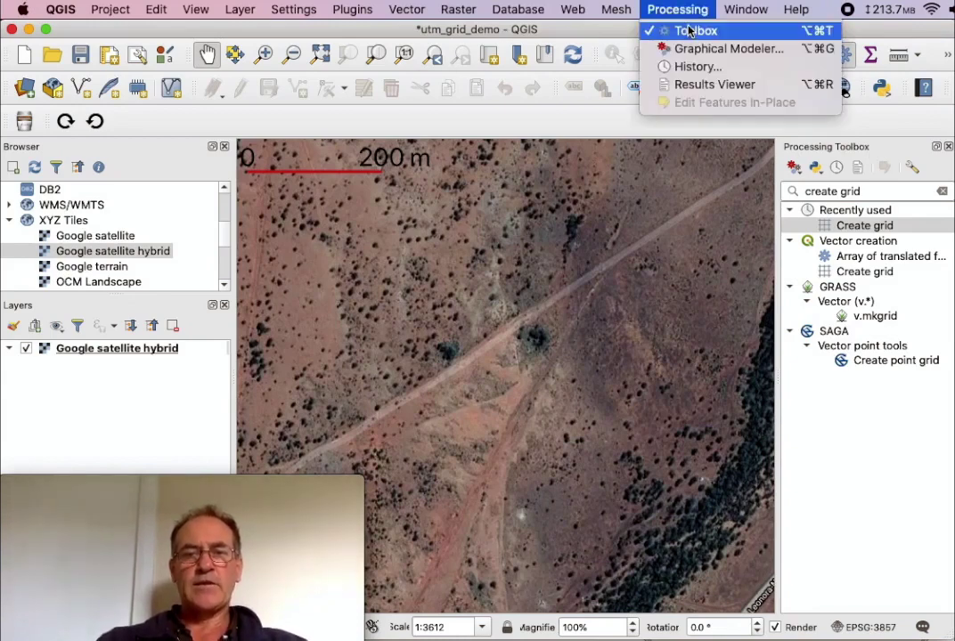
click(841, 419)
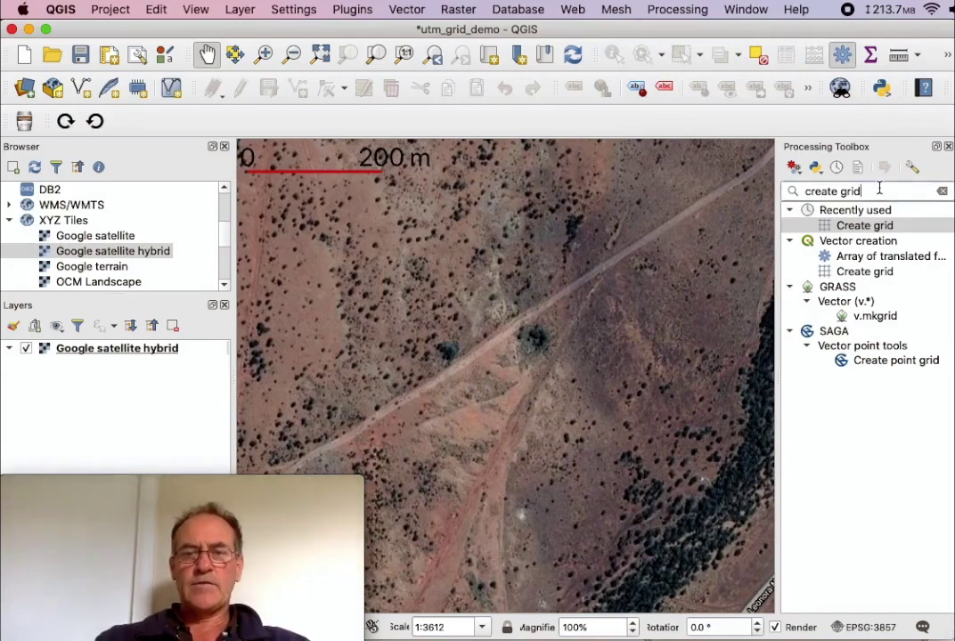
drag(878, 189, 807, 189)
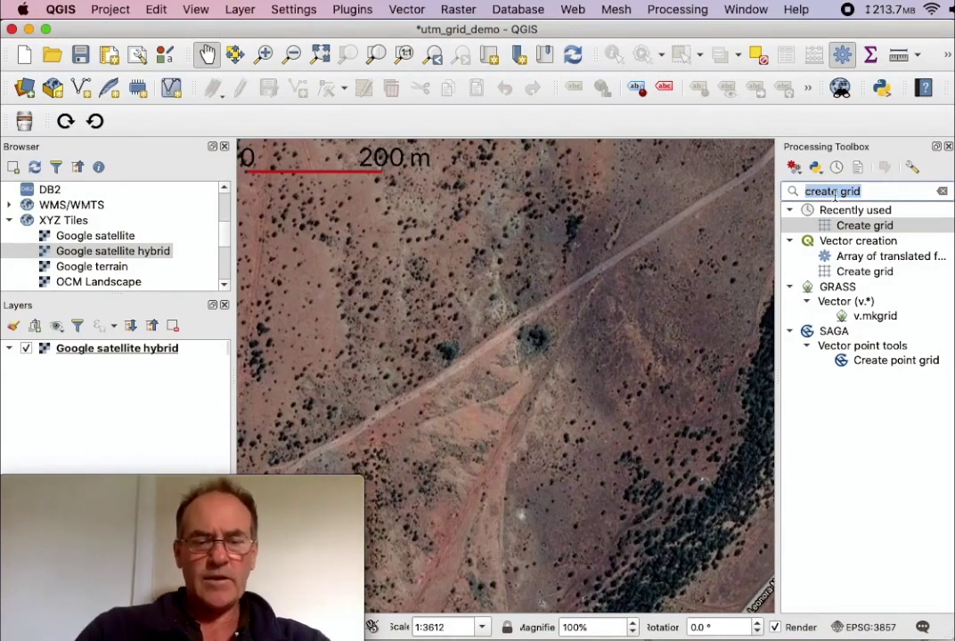
text(cret)
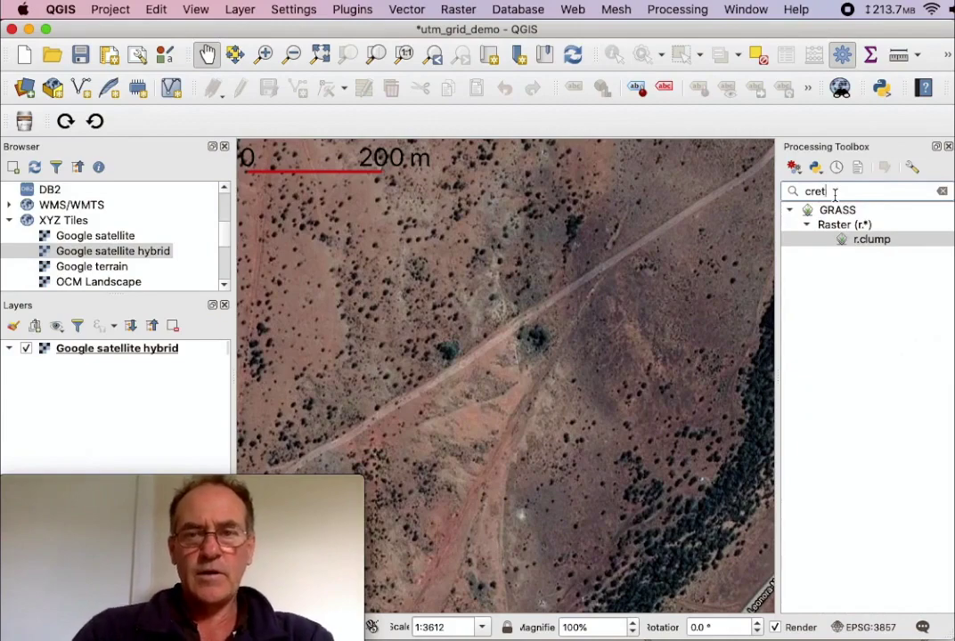
text(l)
key(BackSpace)
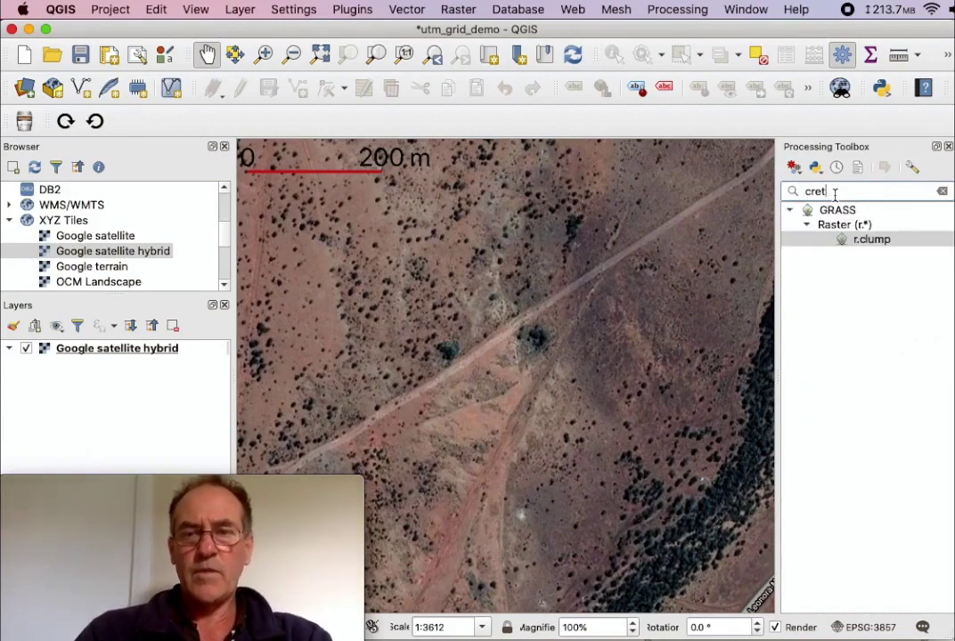
key(BackSpace)
text(at)
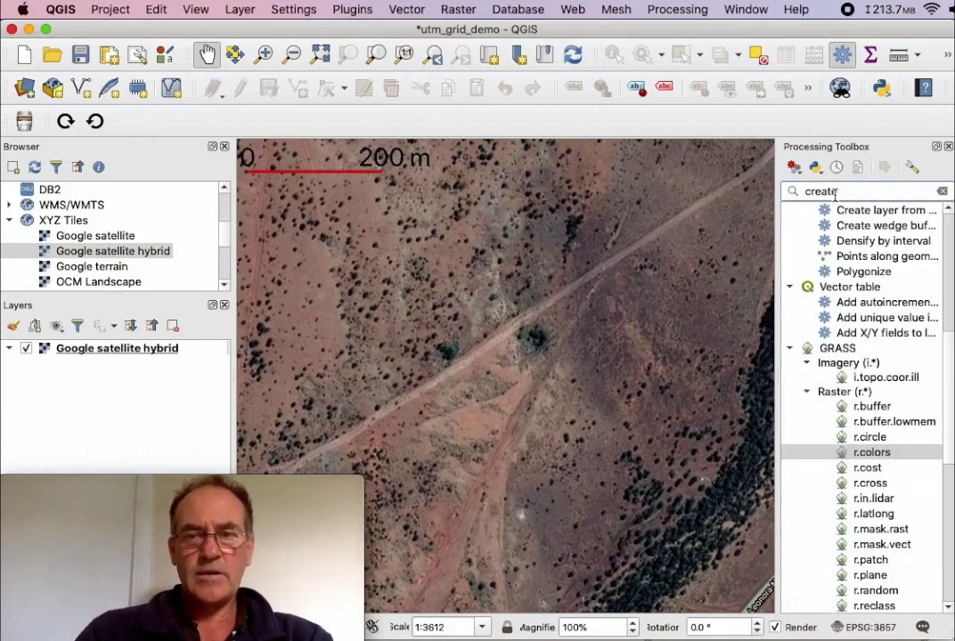
text(e grid)
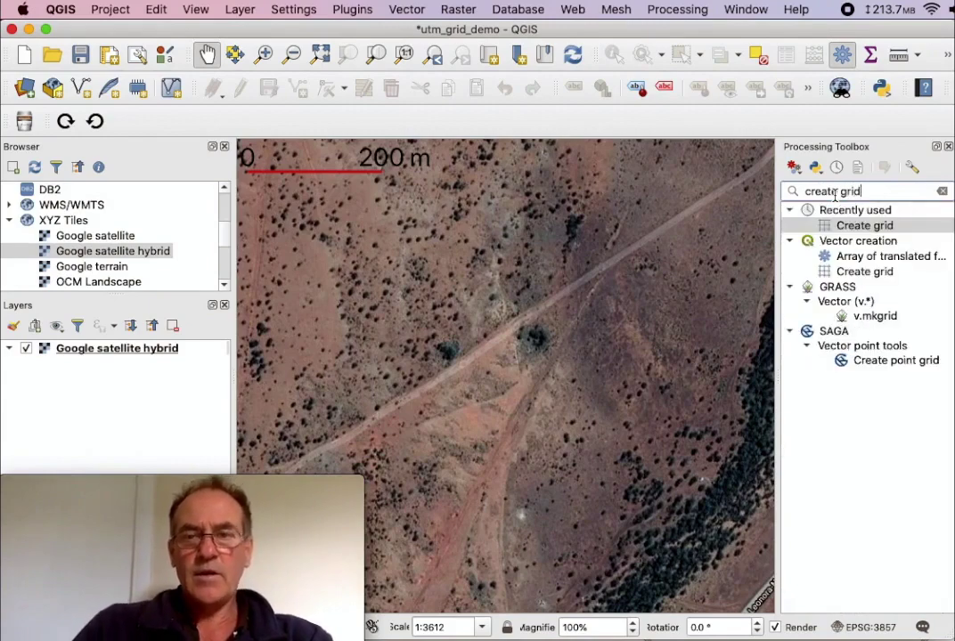
double_click(851, 228)
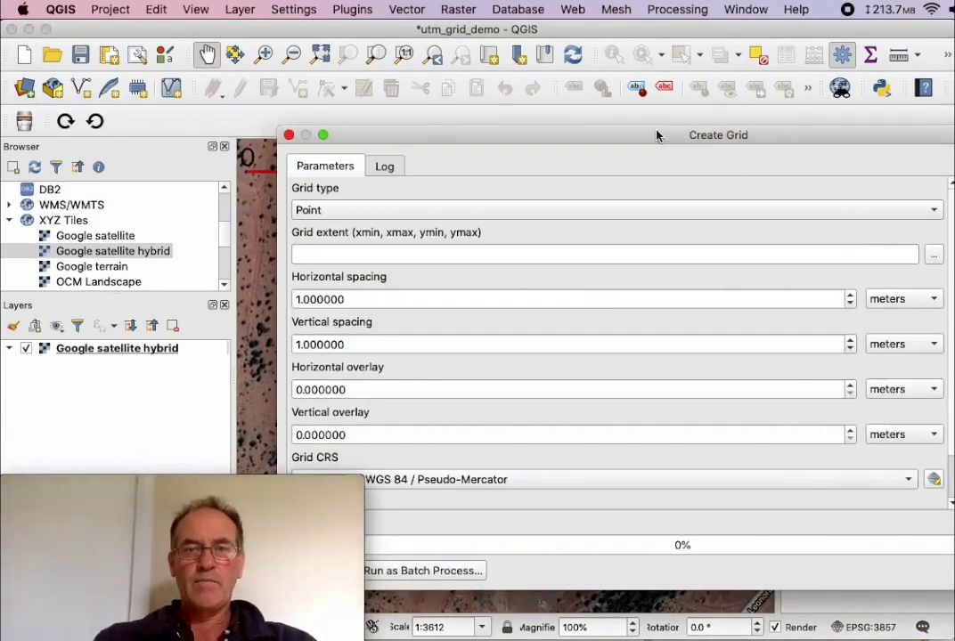
Set the grid type to Line and the grid extent to the current map view
drag(659, 136, 552, 68)
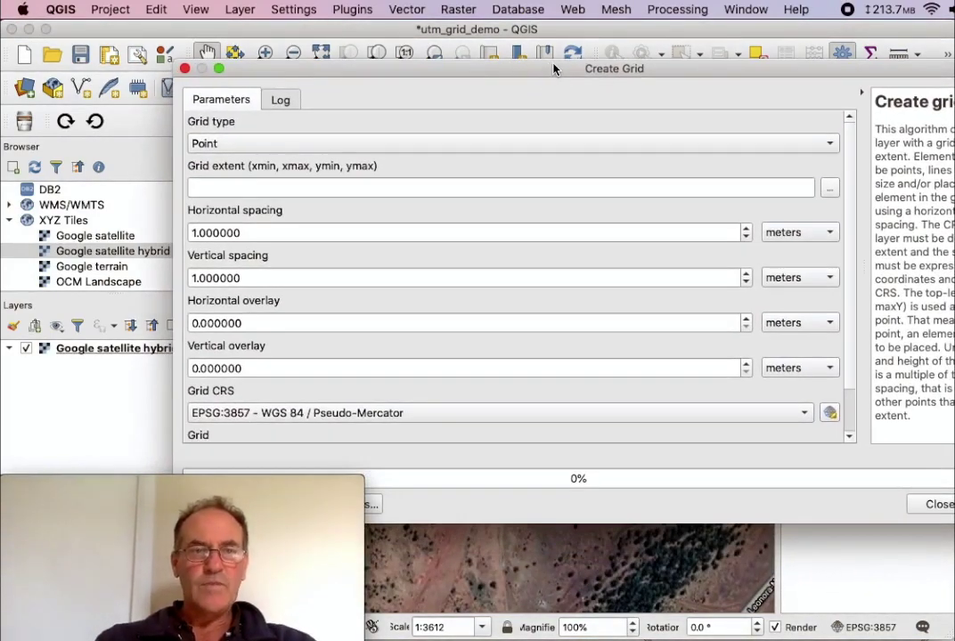
click(439, 145)
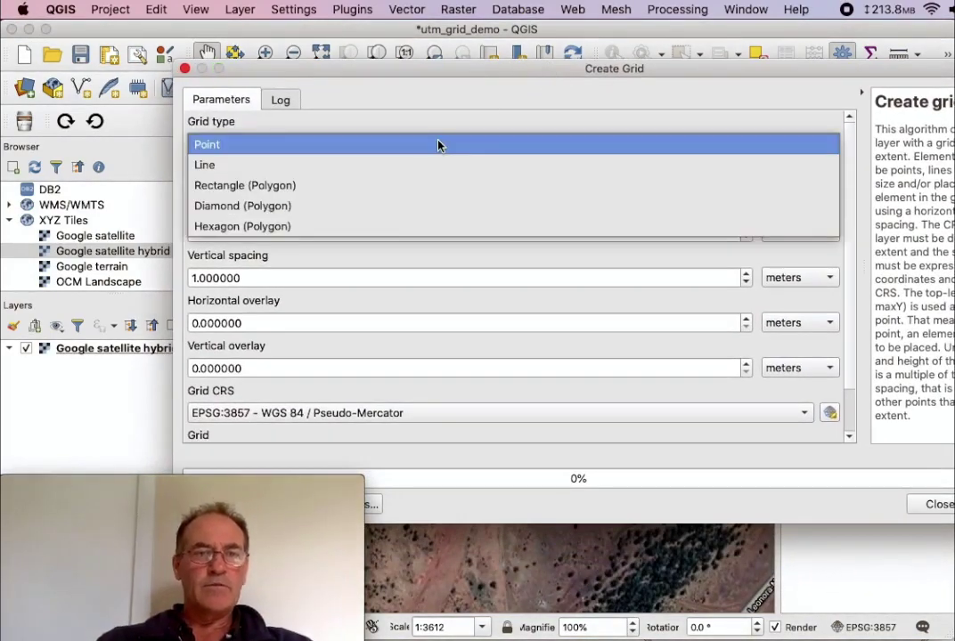
click(343, 168)
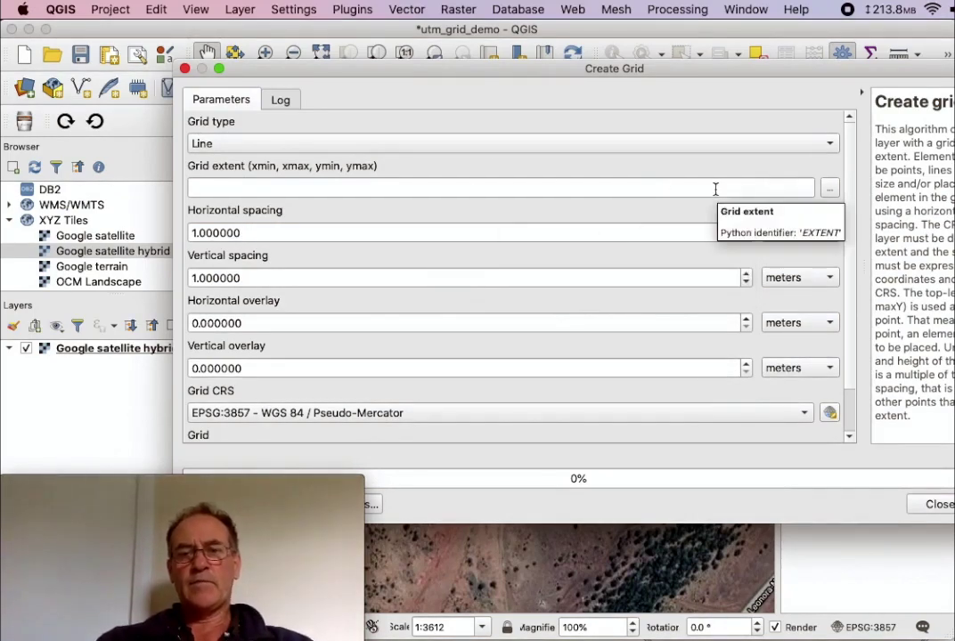
click(830, 189)
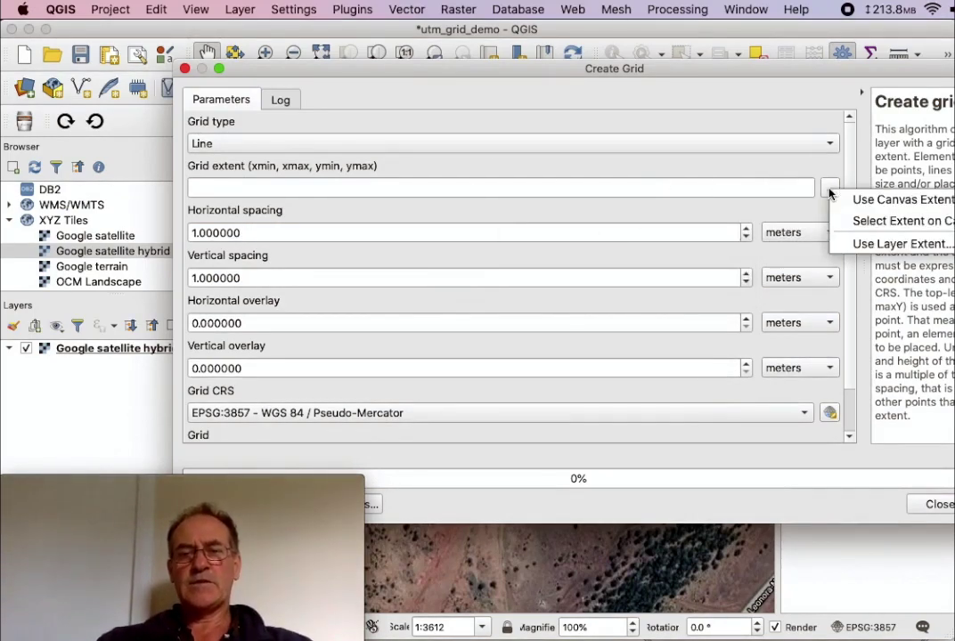
drag(694, 66, 598, 51)
click(729, 176)
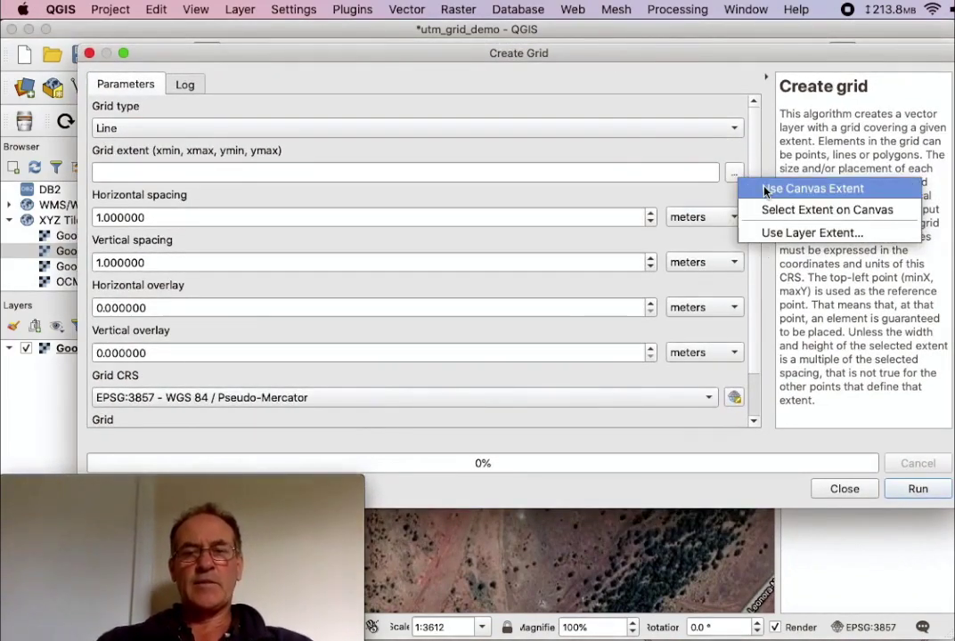
click(765, 189)
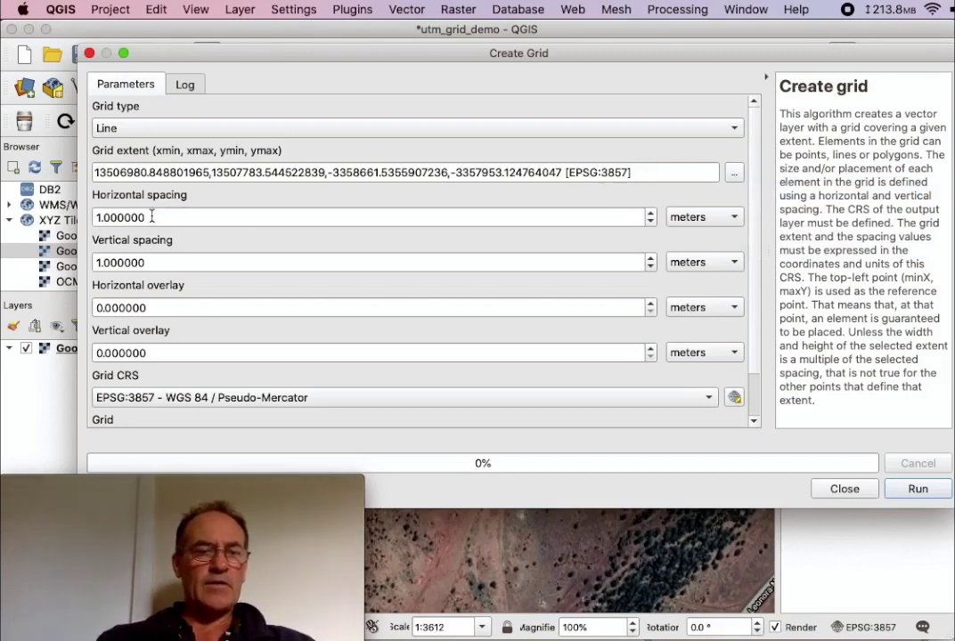
Set horizontal and vertical spacing to 20 m and open the Grid CRS selector
drag(148, 217, 68, 218)
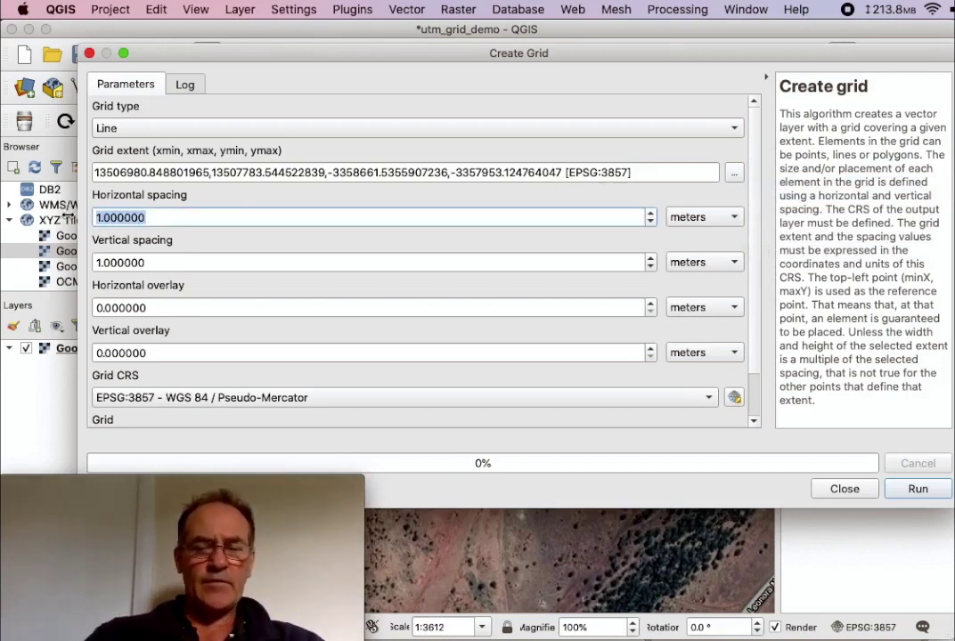
text(20)
key(Tab)
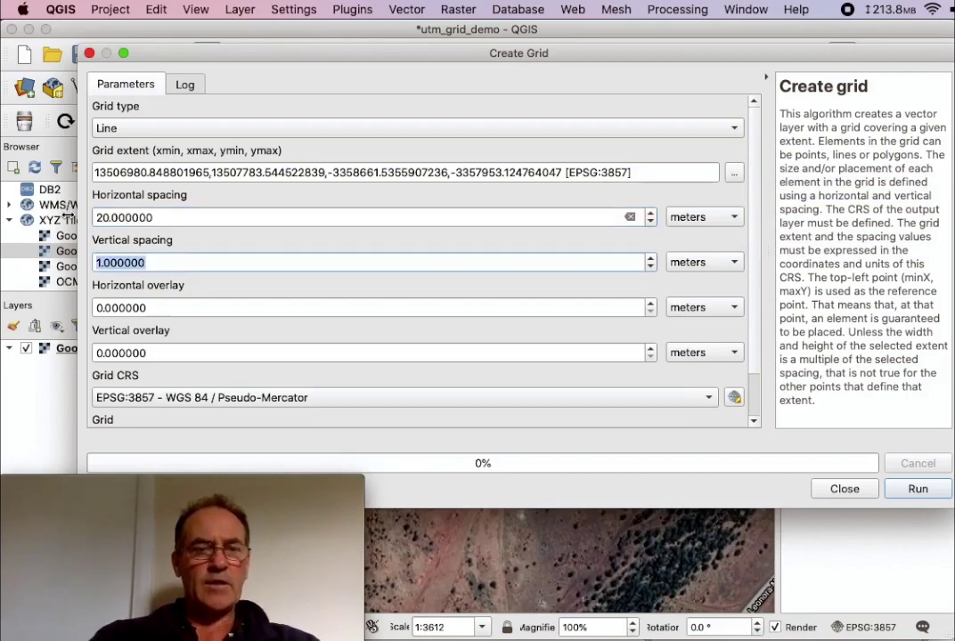
text(20)
key(Tab)
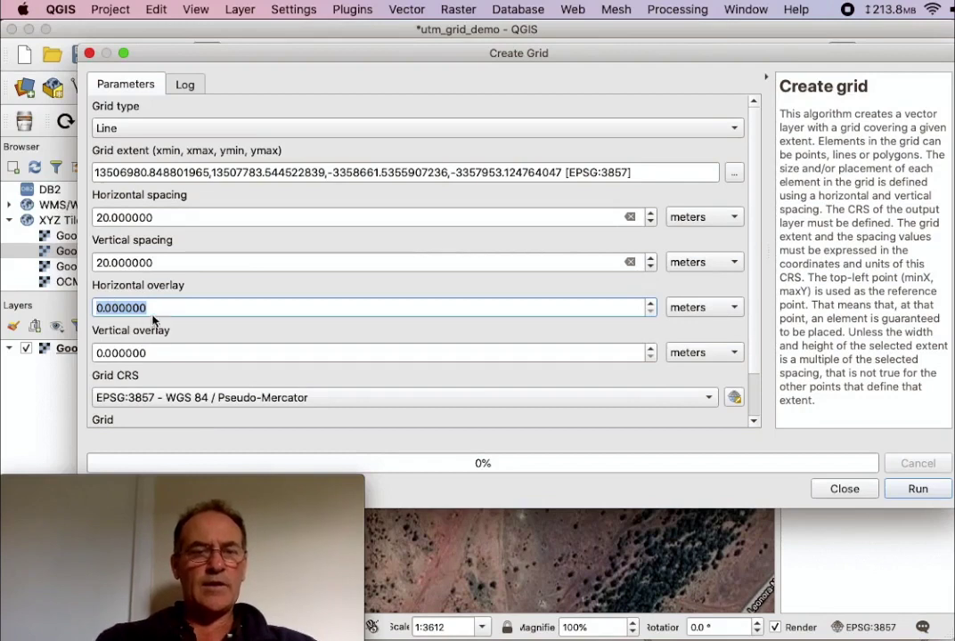
click(153, 353)
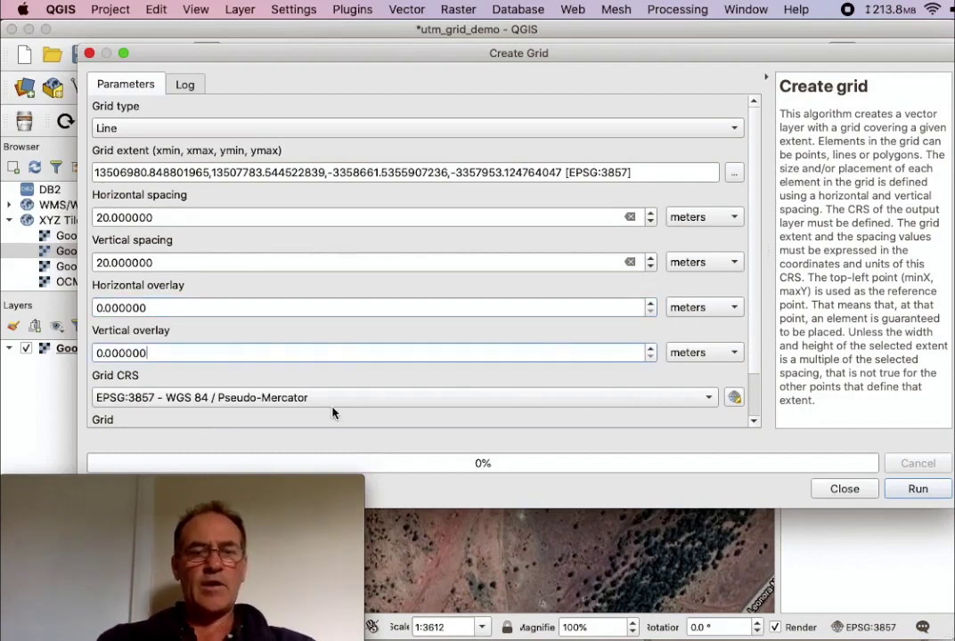
click(733, 398)
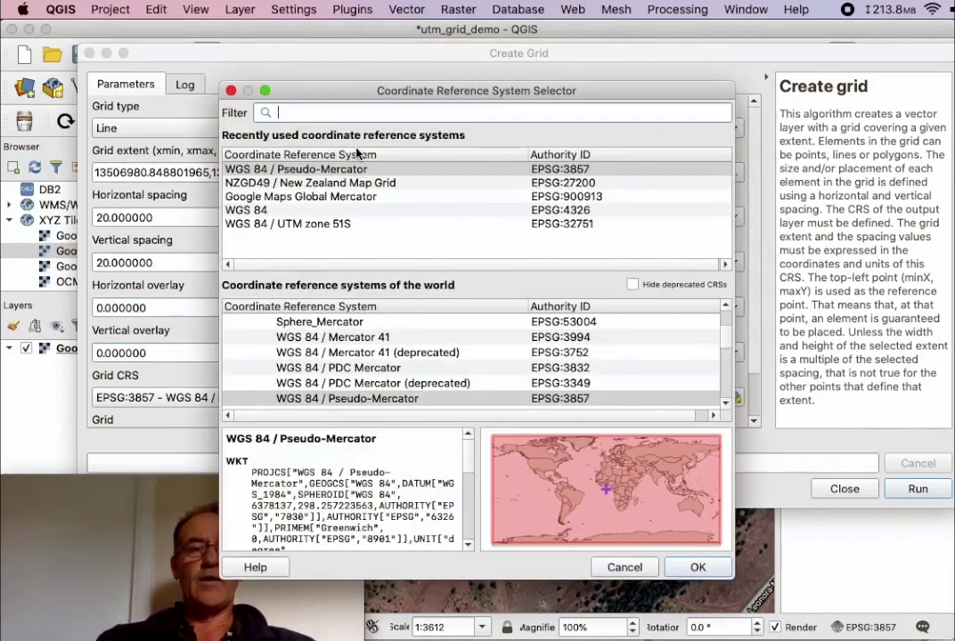
Filter the CRS list for '51' and choose WGS 84 / UTM zone 51S (EPSG:32751)
click(326, 110)
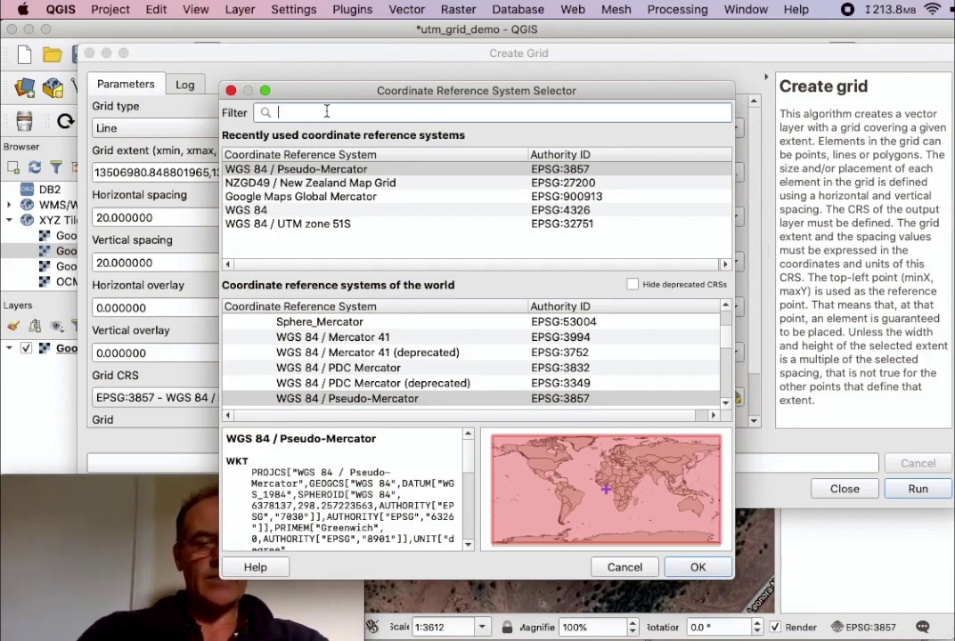
text(51s)
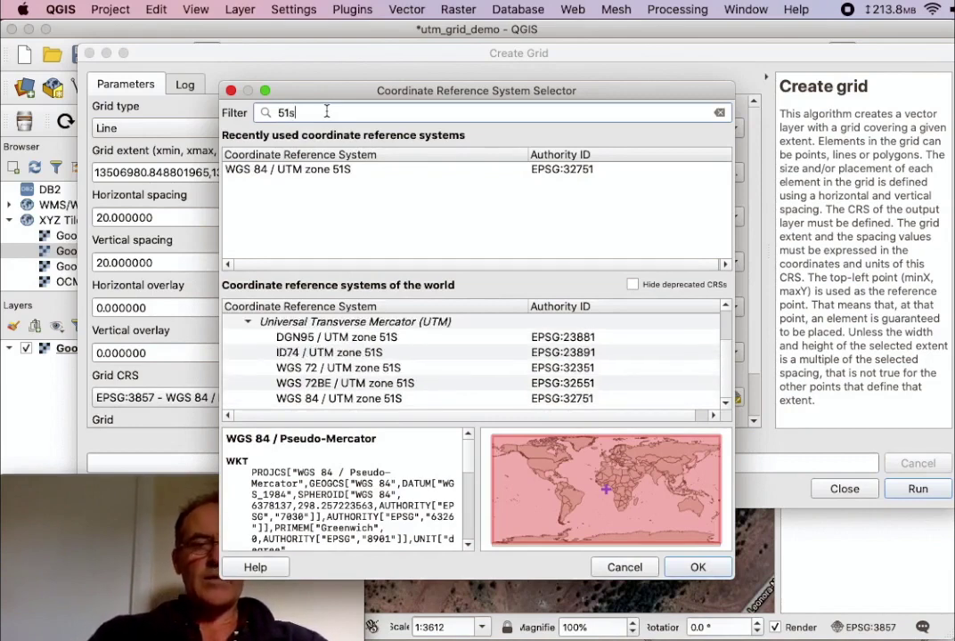
click(343, 171)
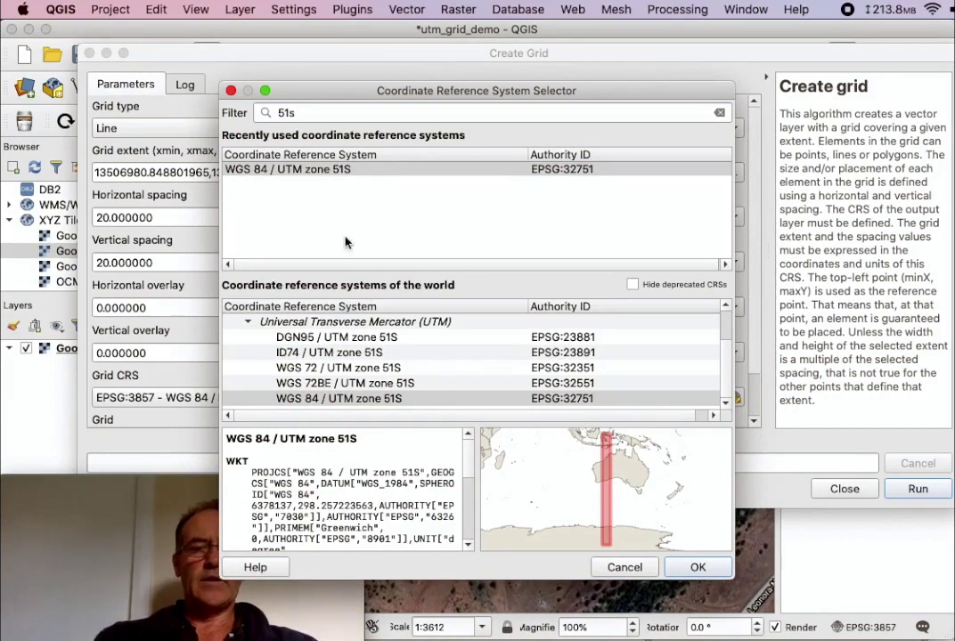
double_click(329, 169)
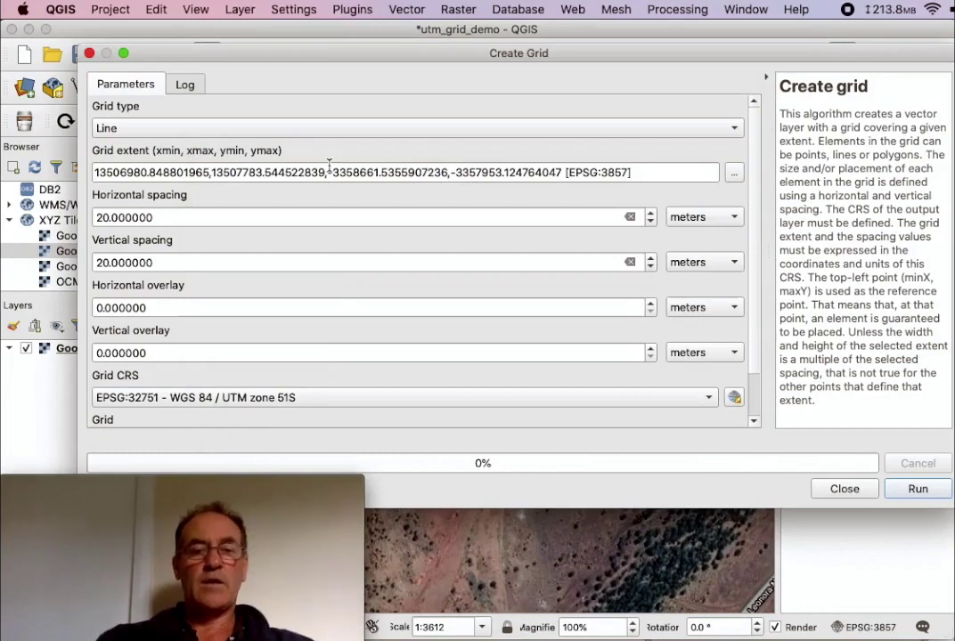
Run Create grid, inspect the new Grid lattice over the imagery, and select the Grid layer
click(916, 490)
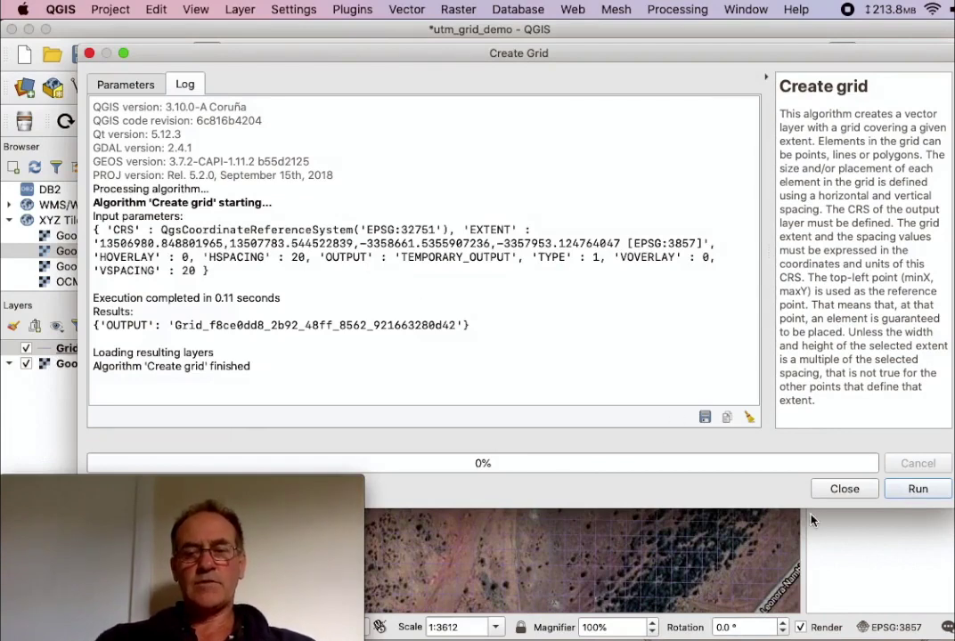
click(845, 489)
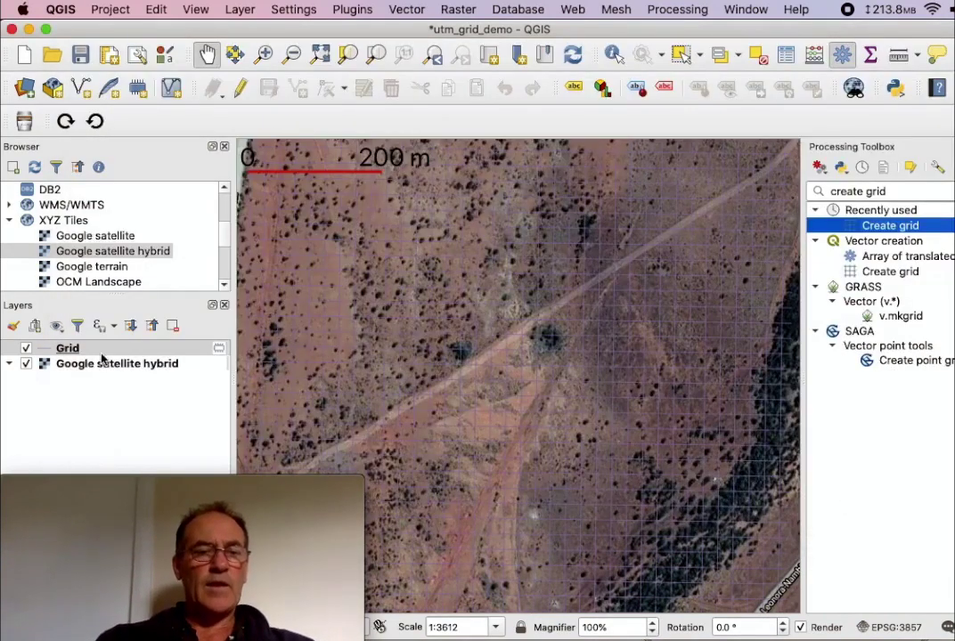
click(527, 347)
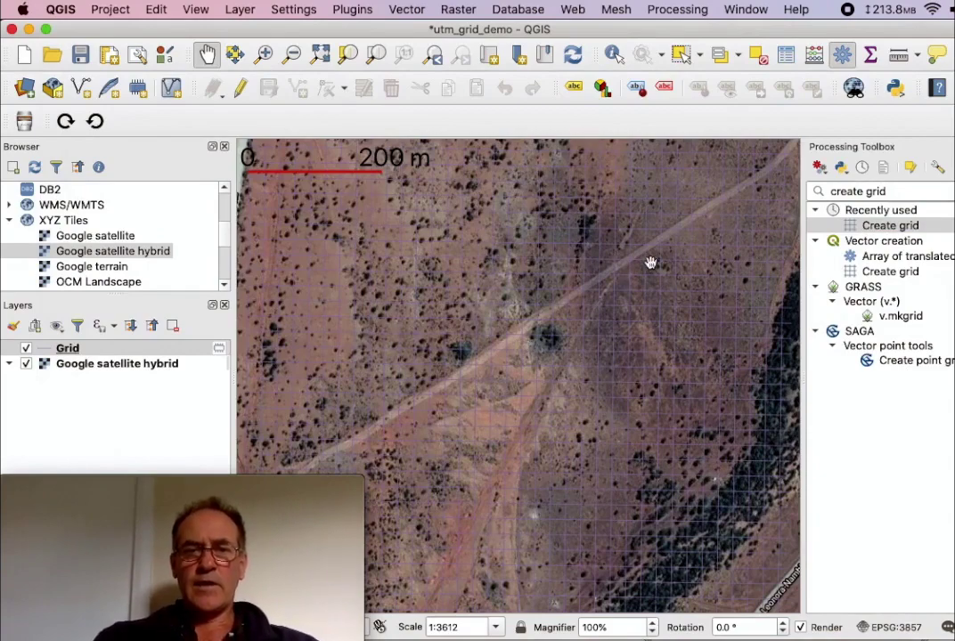
scroll(619, 288, down, 2)
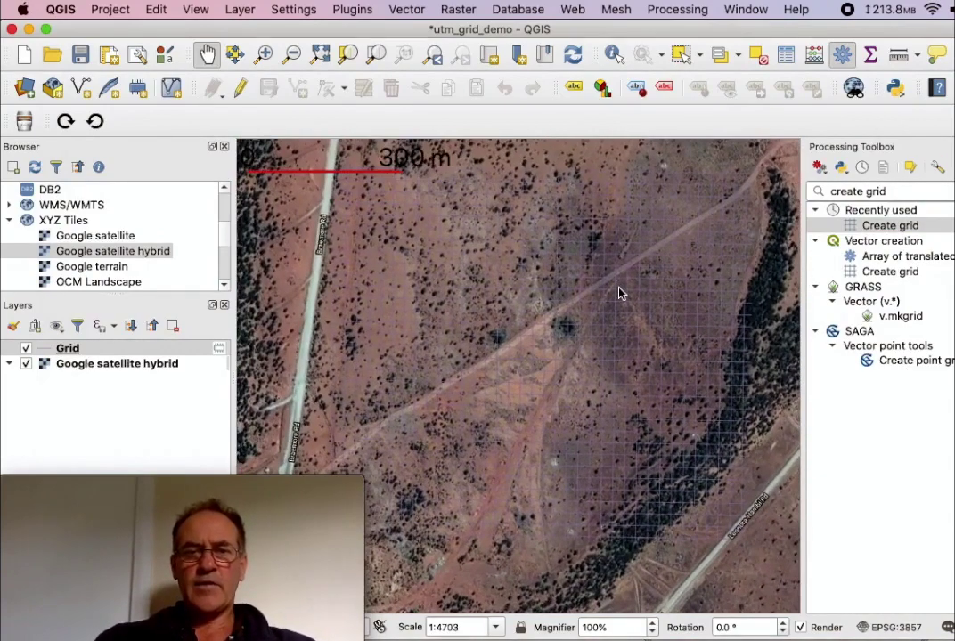
scroll(619, 288, down, 1)
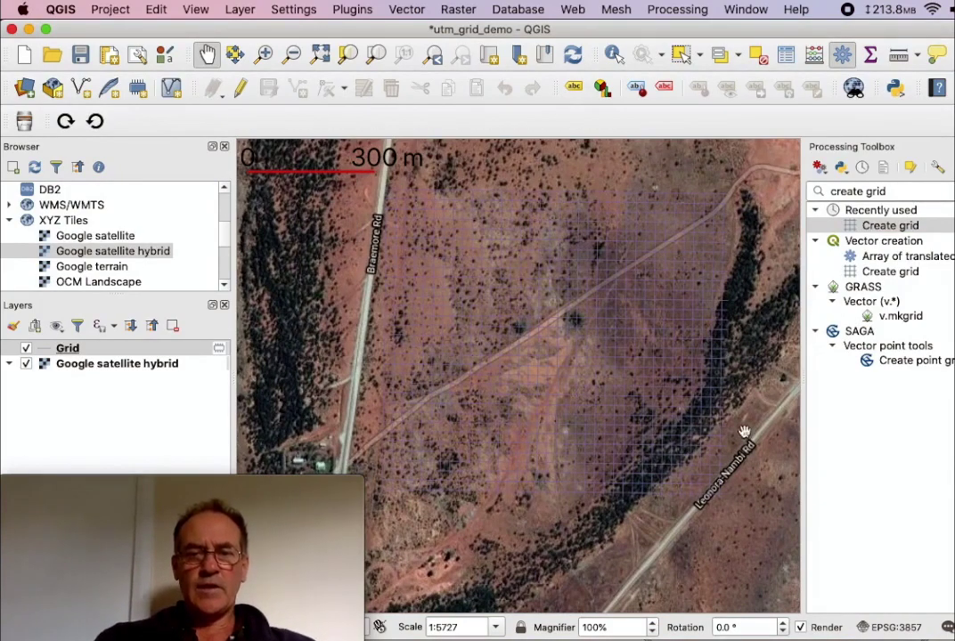
scroll(495, 459, up, 10)
scroll(497, 458, up, 2)
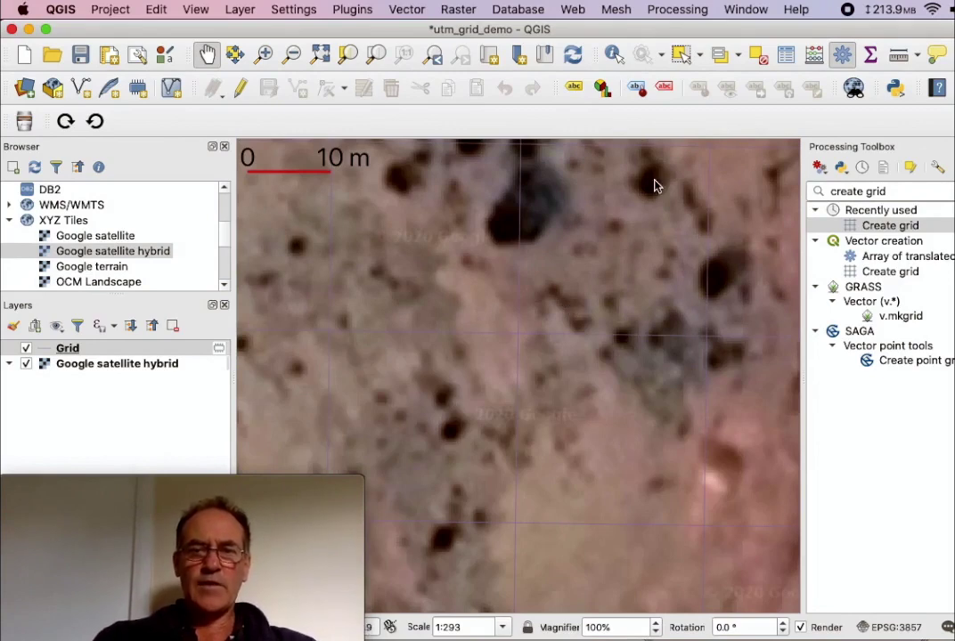
scroll(533, 240, down, 5)
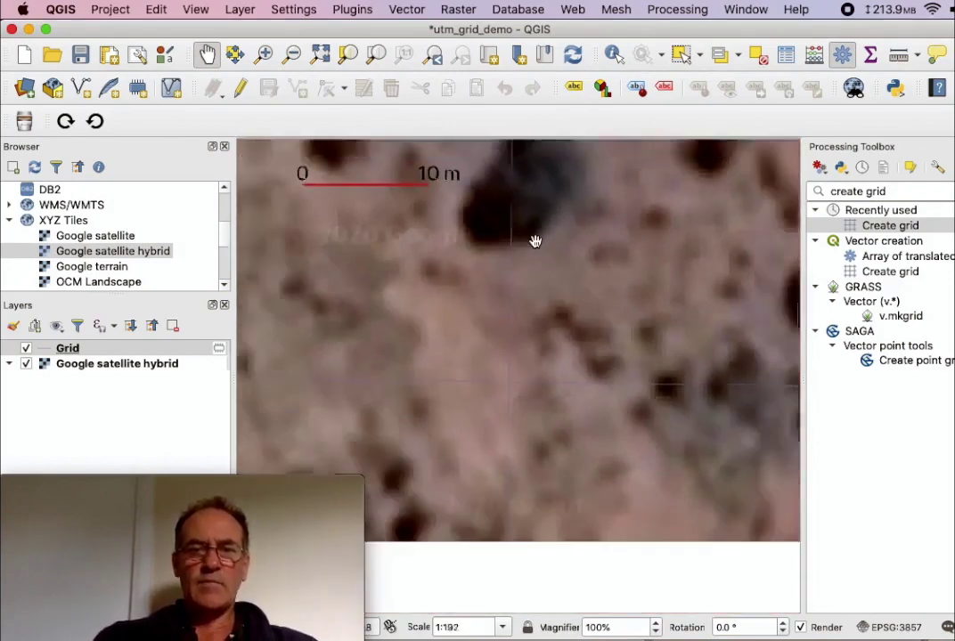
scroll(534, 240, down, 3)
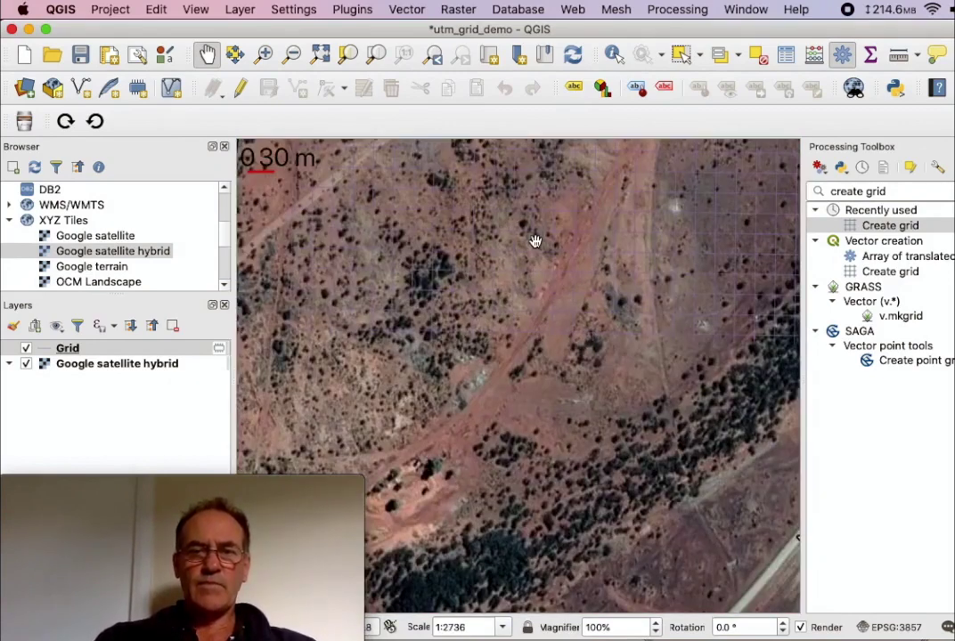
scroll(535, 240, down, 1)
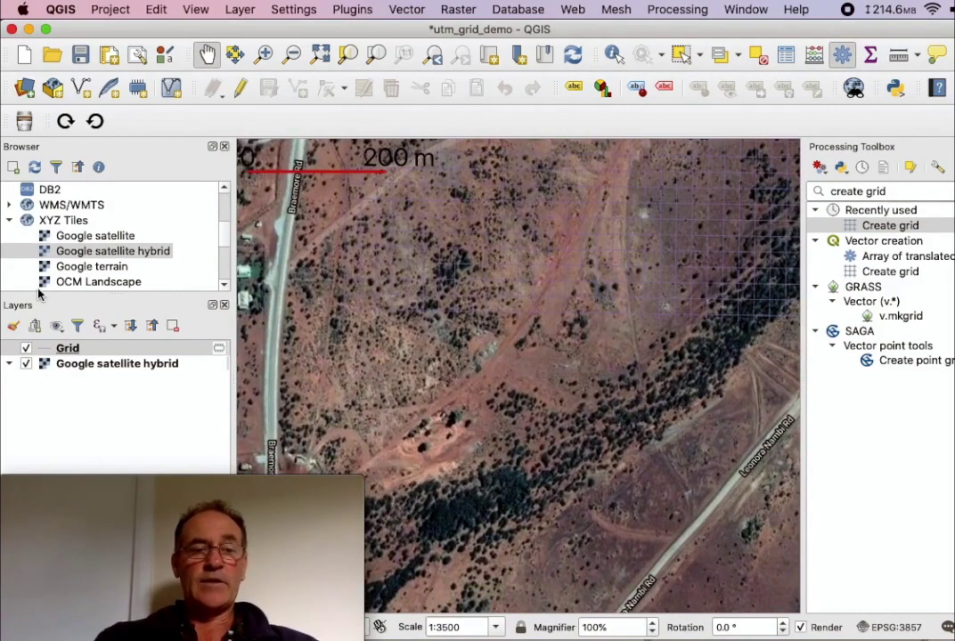
click(96, 353)
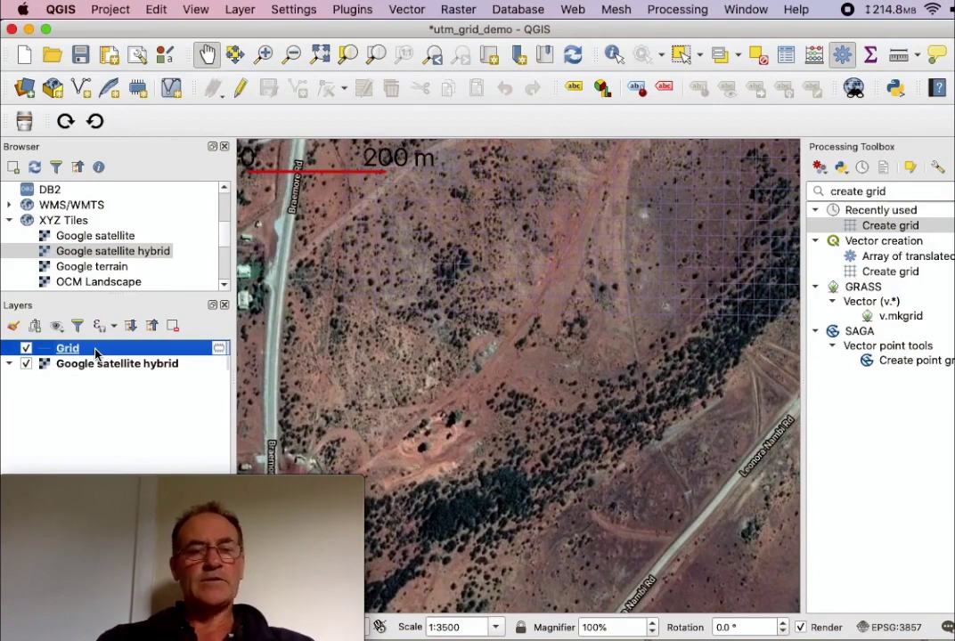
Start saving the Grid layer's features with export CRS WGS 84 (EPSG:4326)
right_click(96, 353)
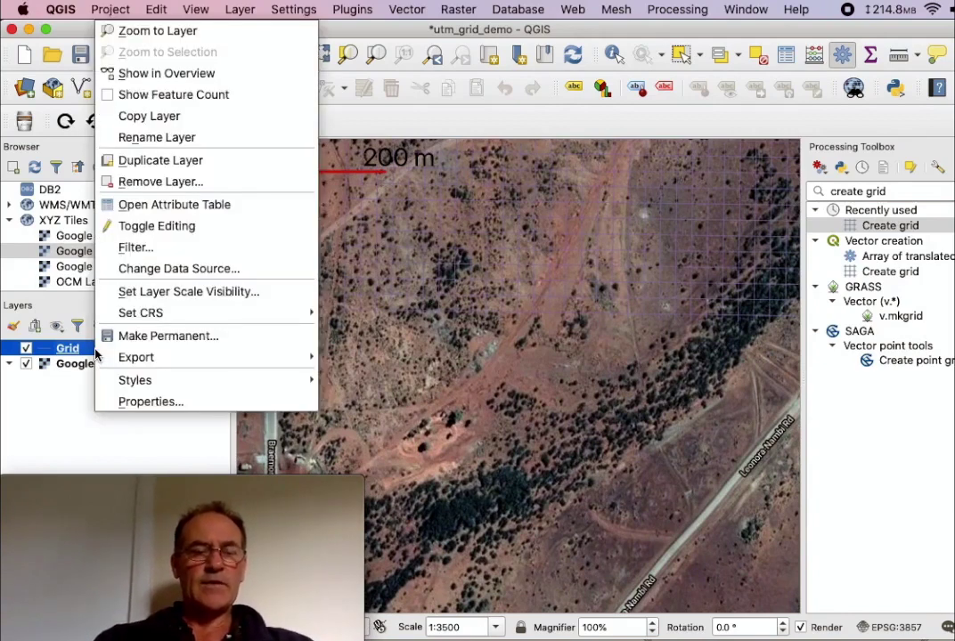
mouse_move(103, 357)
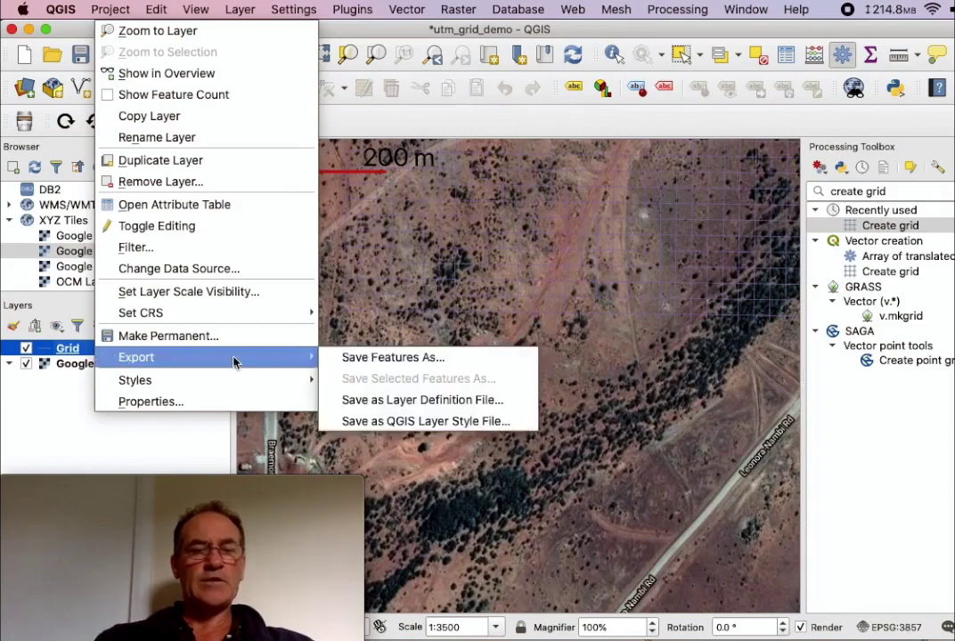
click(390, 357)
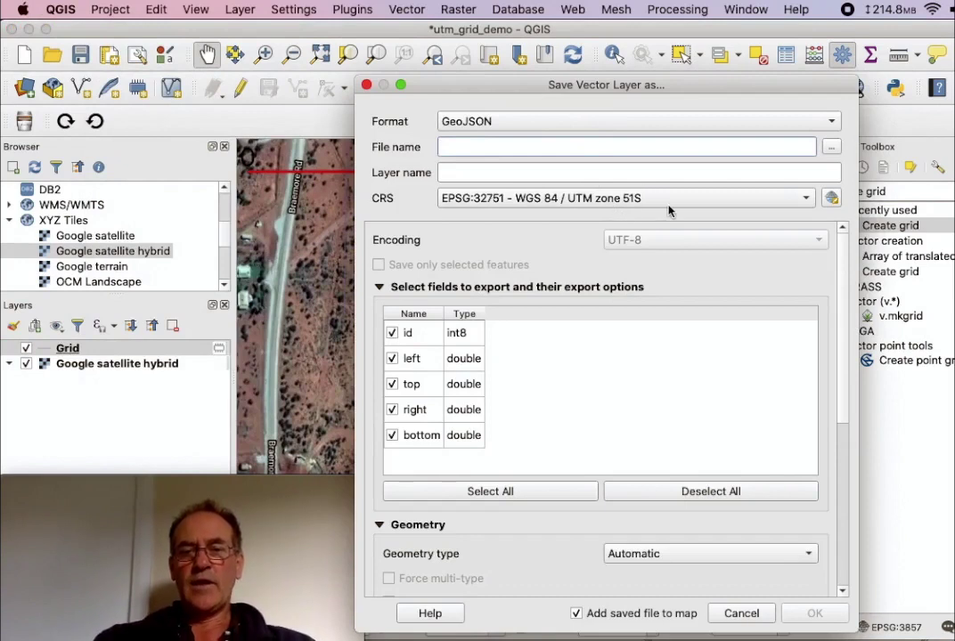
click(806, 198)
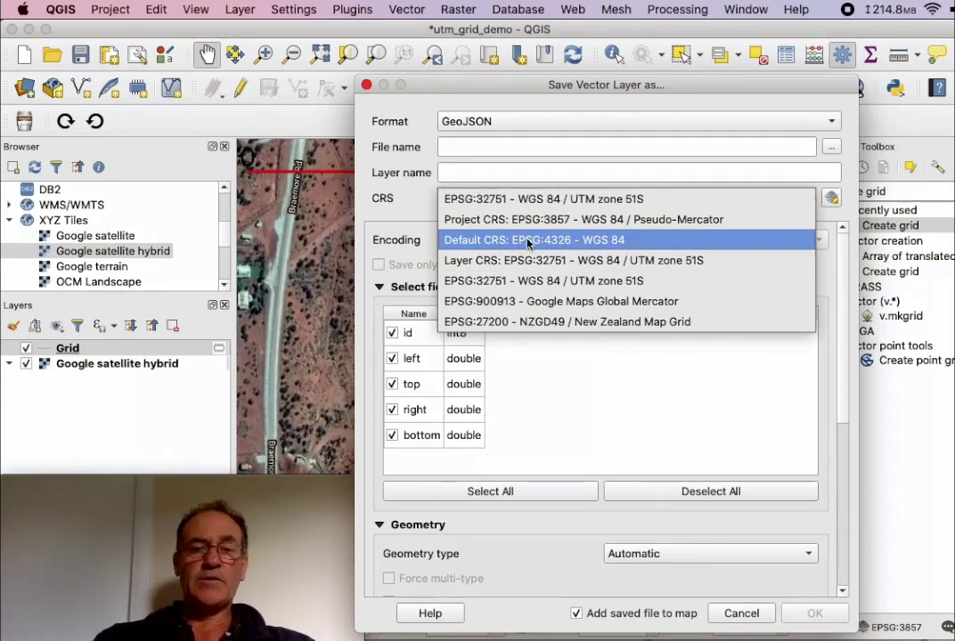
click(580, 242)
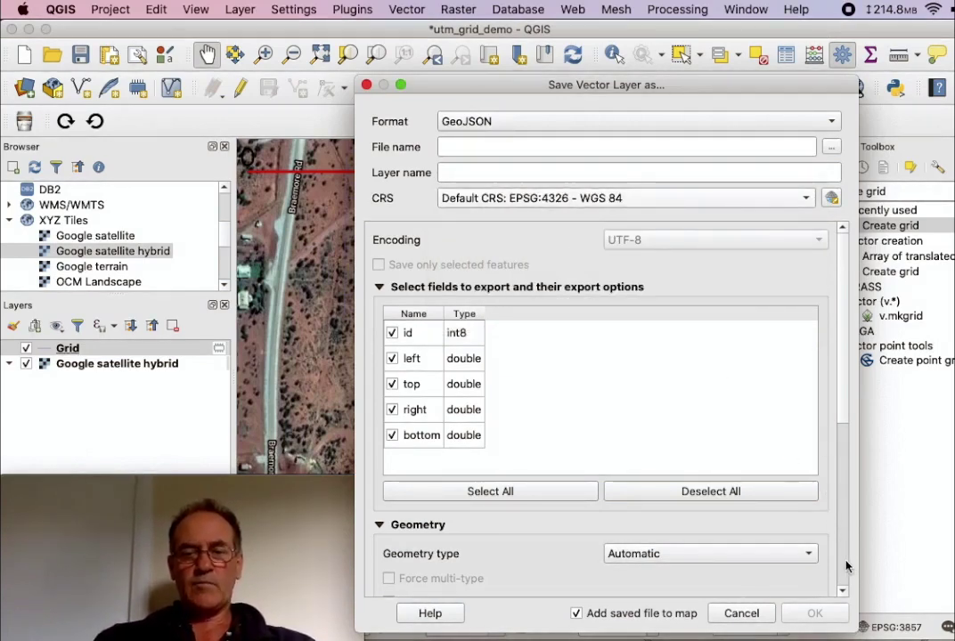
Set coordinate precision to 6 and open the file-name chooser
scroll(844, 535, down, 5)
drag(559, 497, 497, 501)
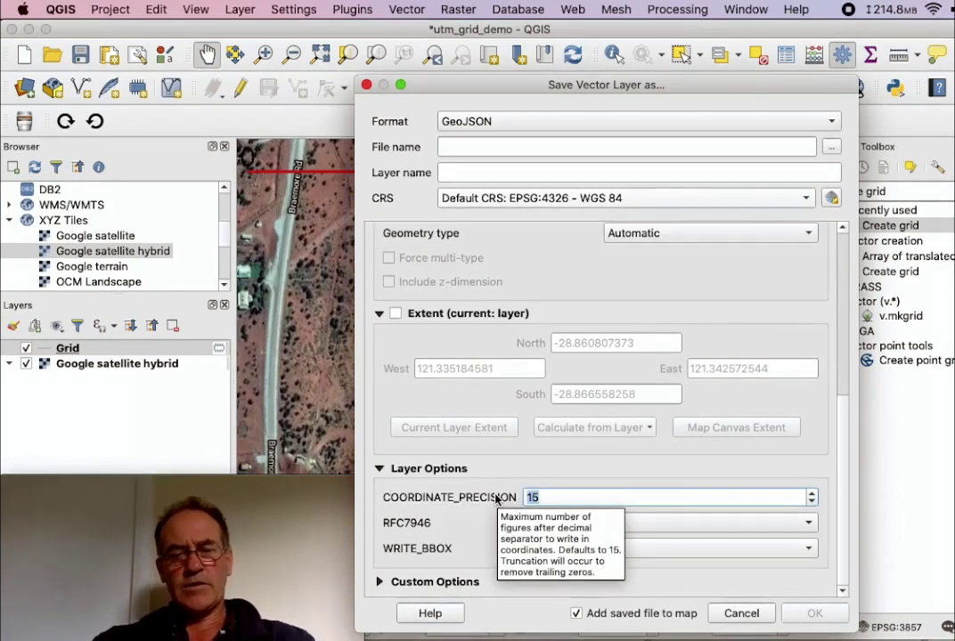
text(6)
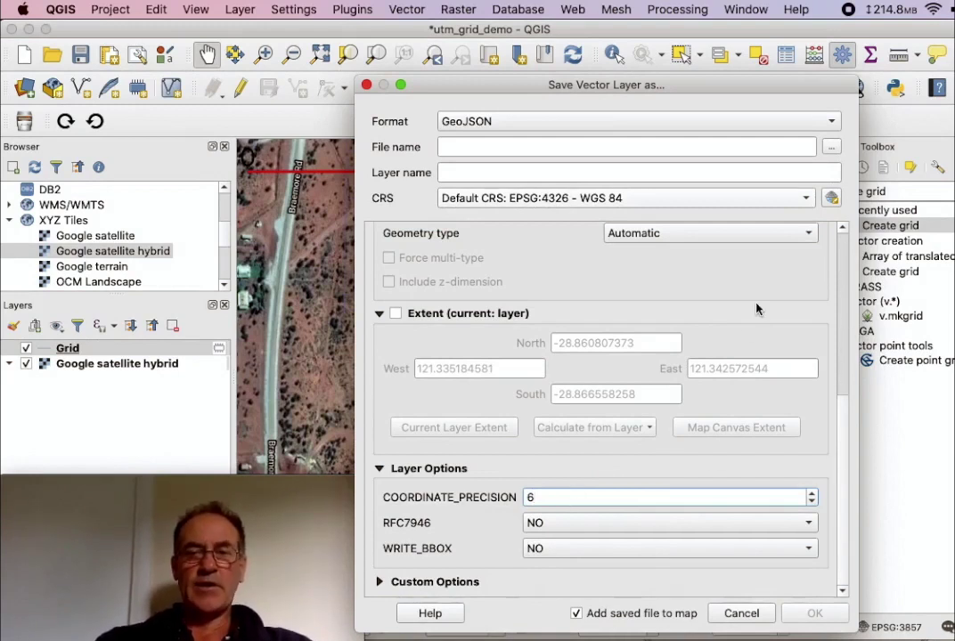
scroll(843, 257, up, 5)
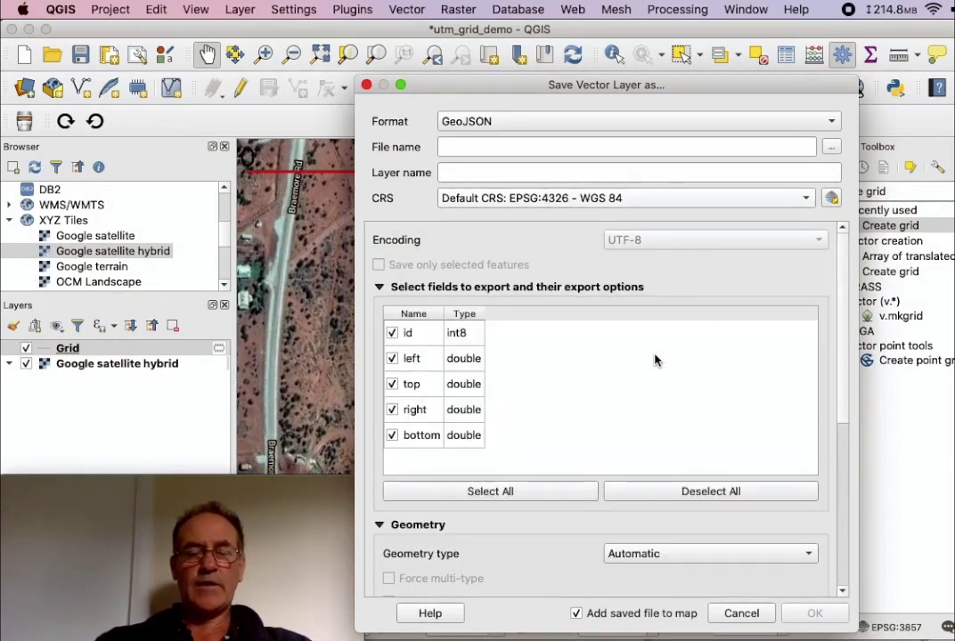
click(829, 148)
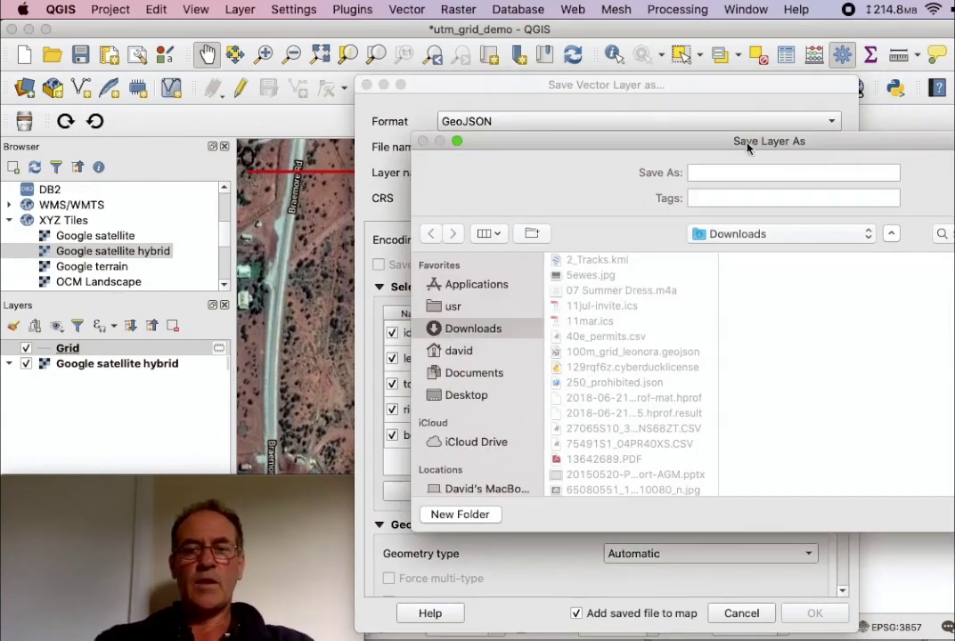
Save the grid as 20m_grid_leonora.geojson in Downloads and confirm the export with OK
drag(747, 141, 585, 104)
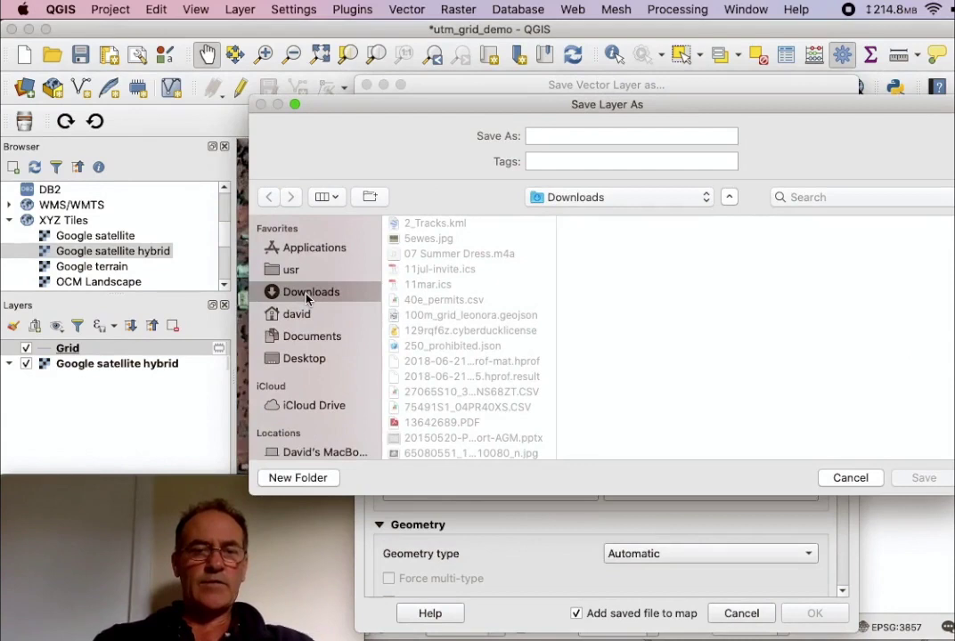
click(561, 135)
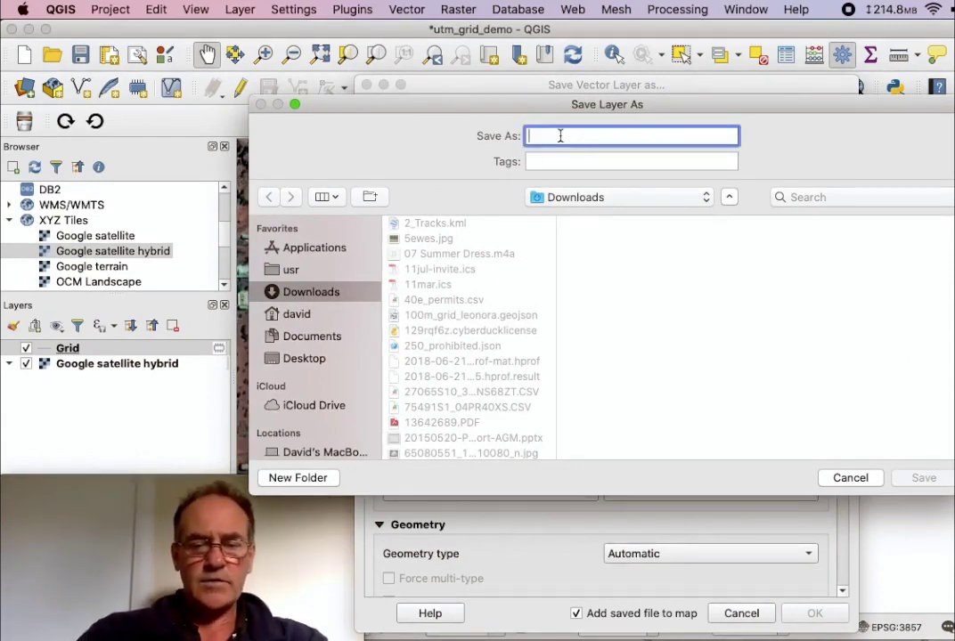
text(20m_grid_leonora)
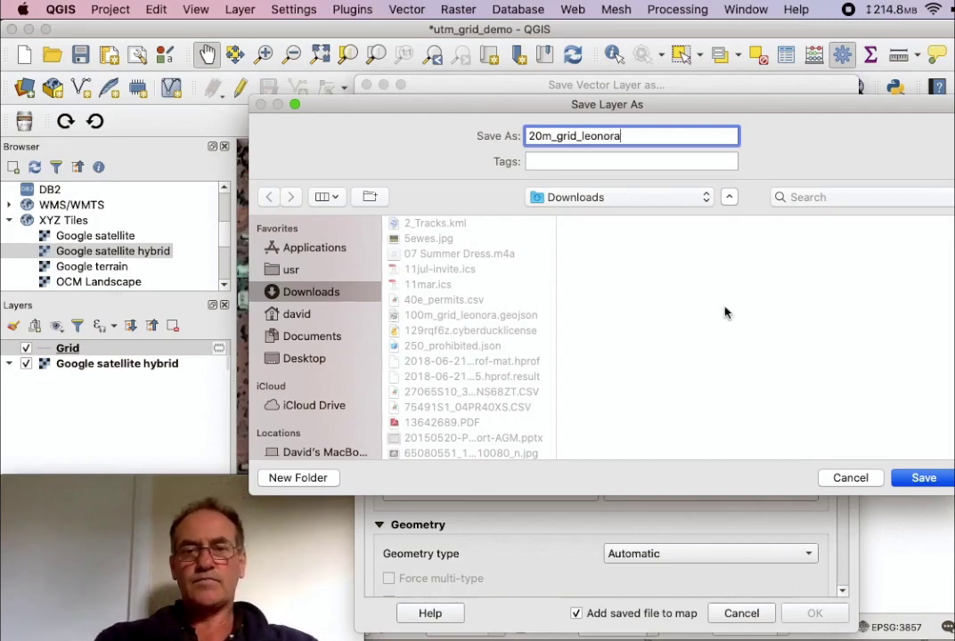
click(922, 478)
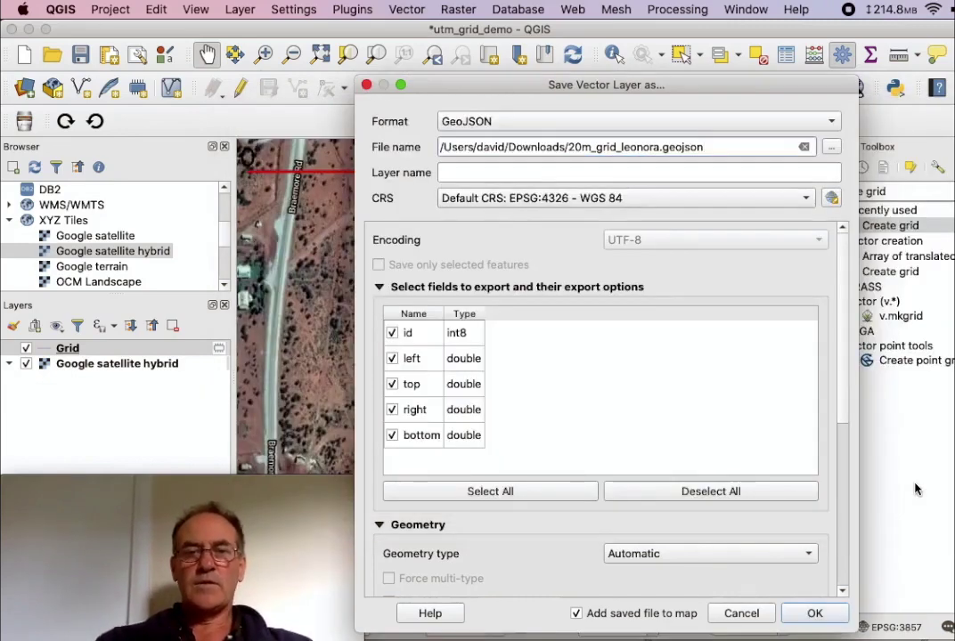
click(796, 622)
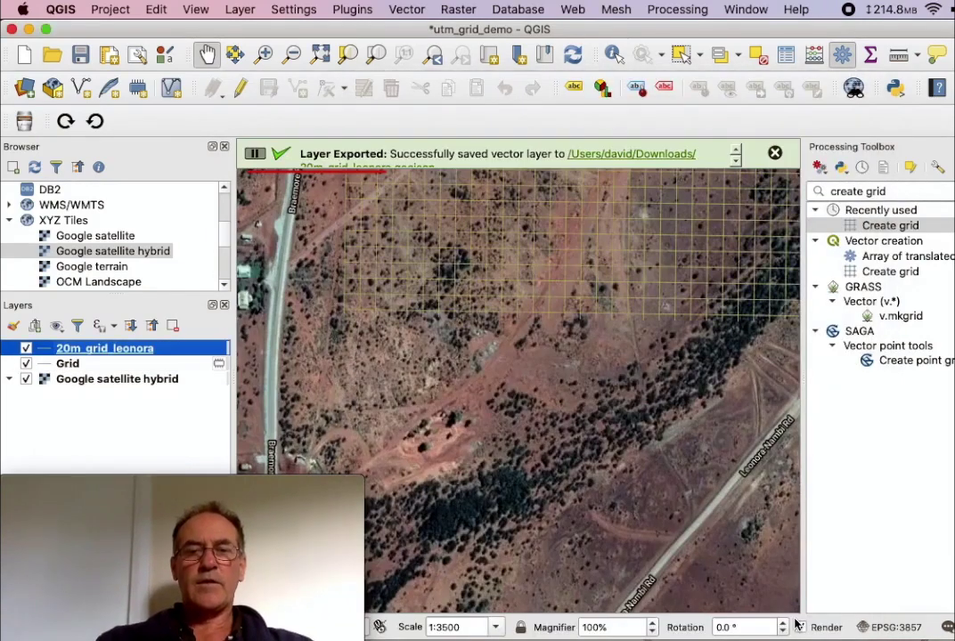
click(650, 480)
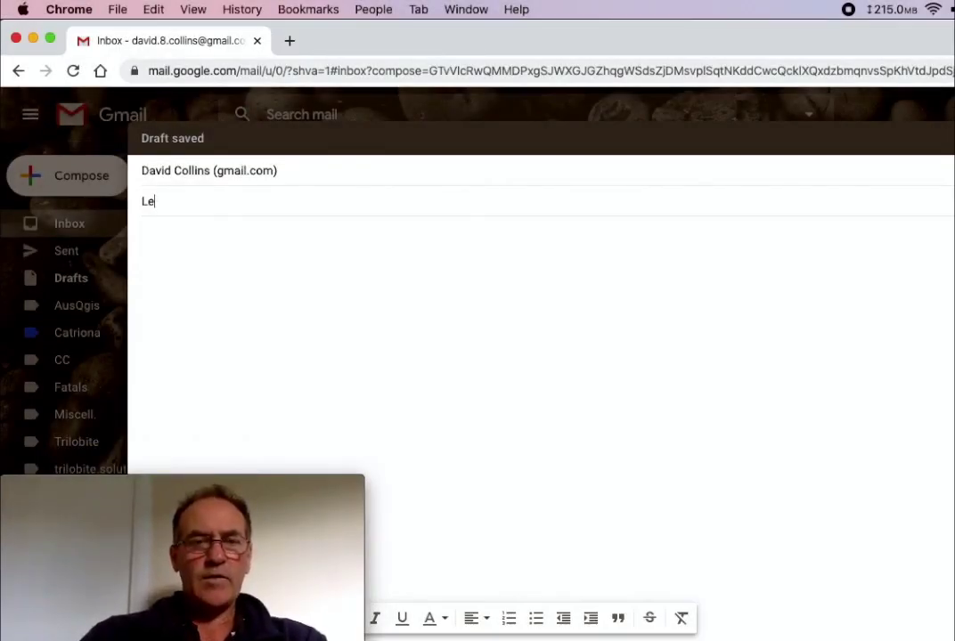
Enter the subject 'Leonora grid', move into the message body, and start attaching a file
text(onora)
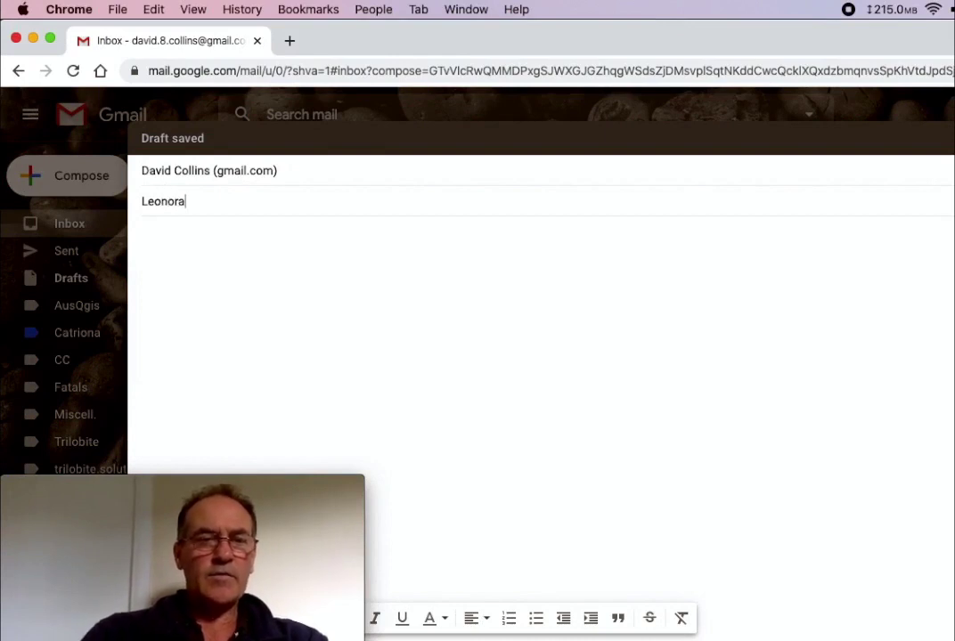
text( grid)
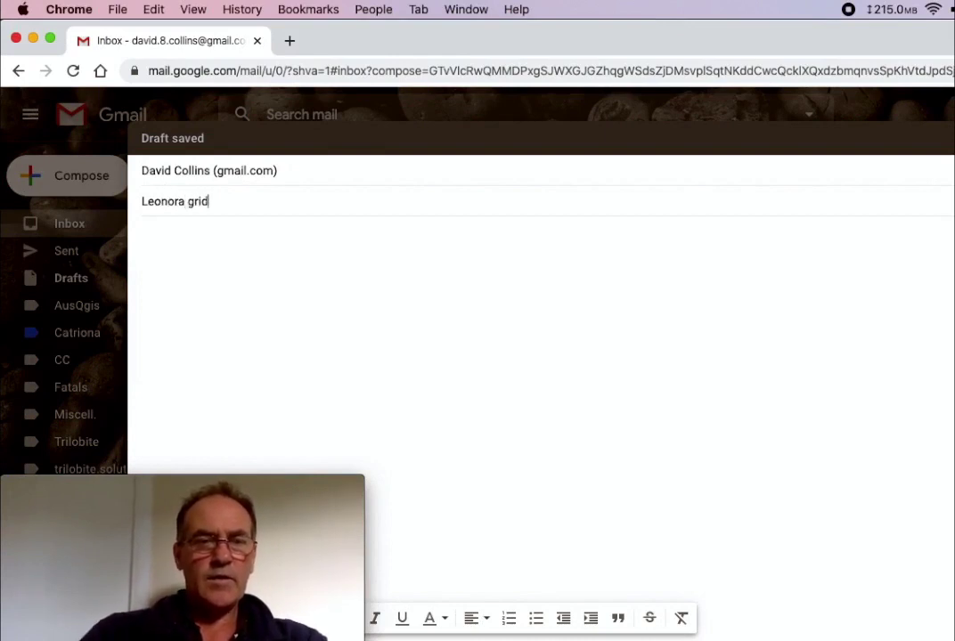
click(290, 262)
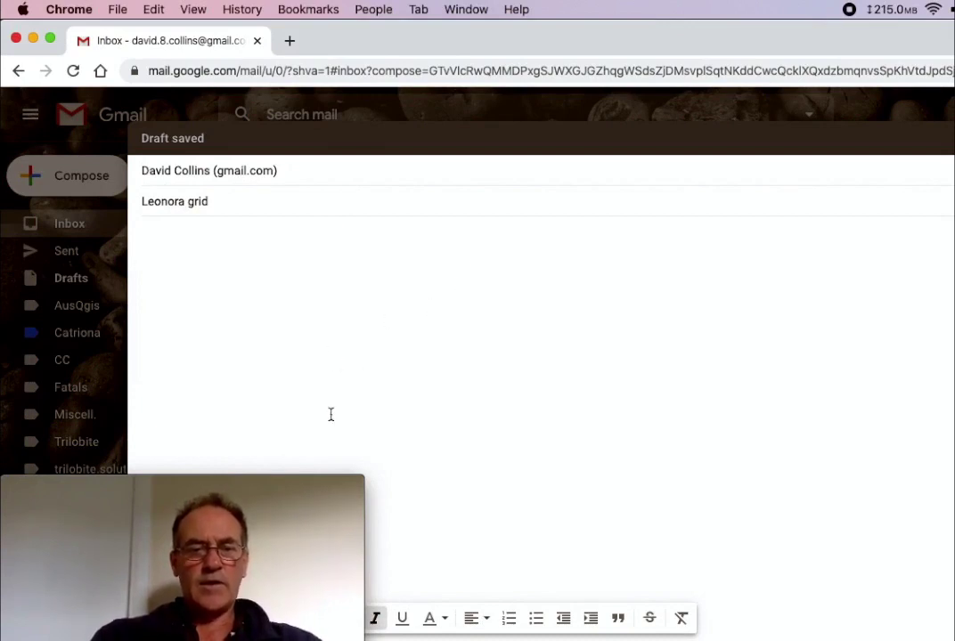
drag(279, 486, 731, 465)
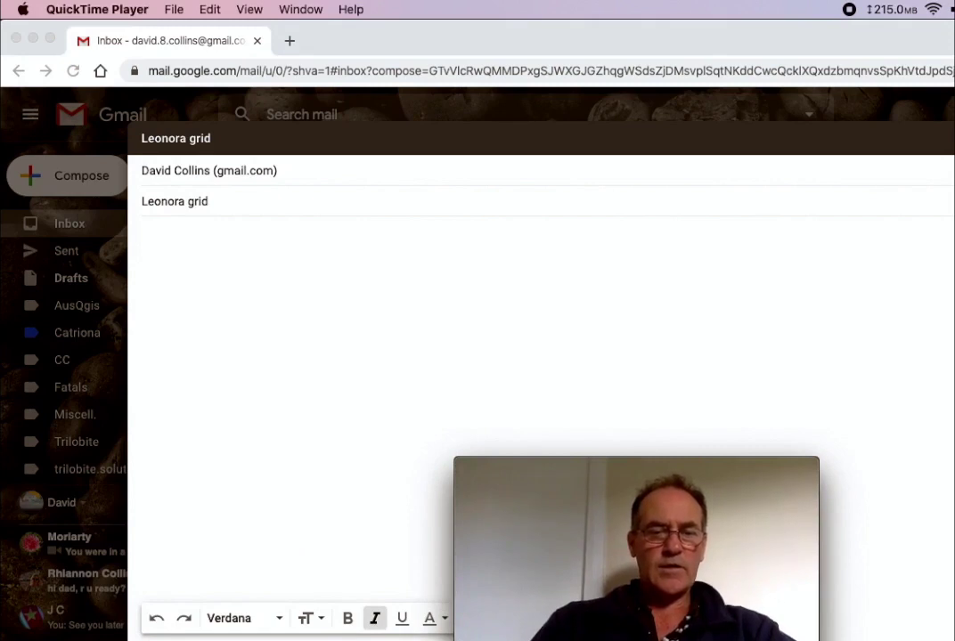
click(561, 425)
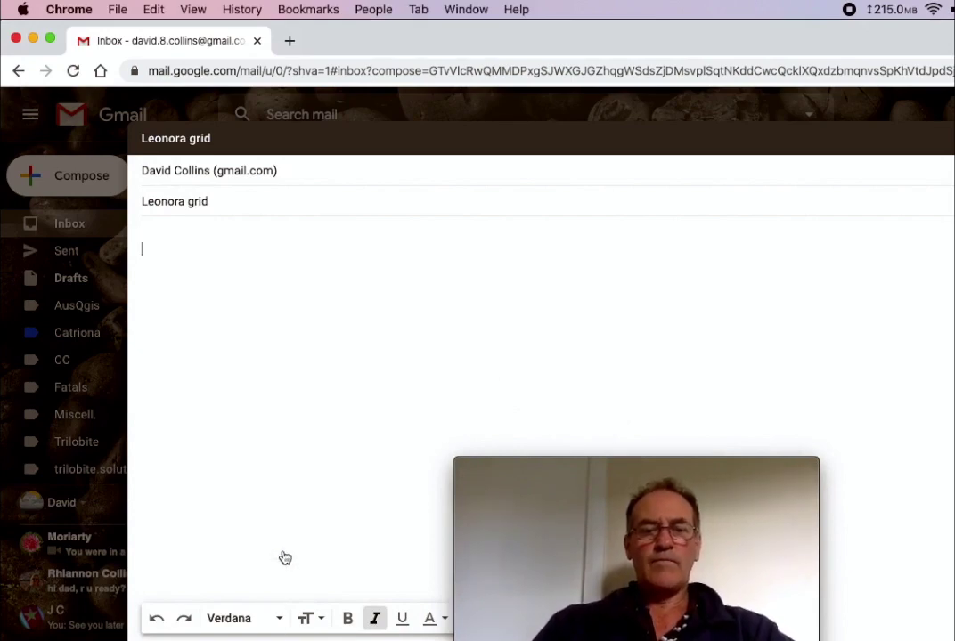
click(258, 634)
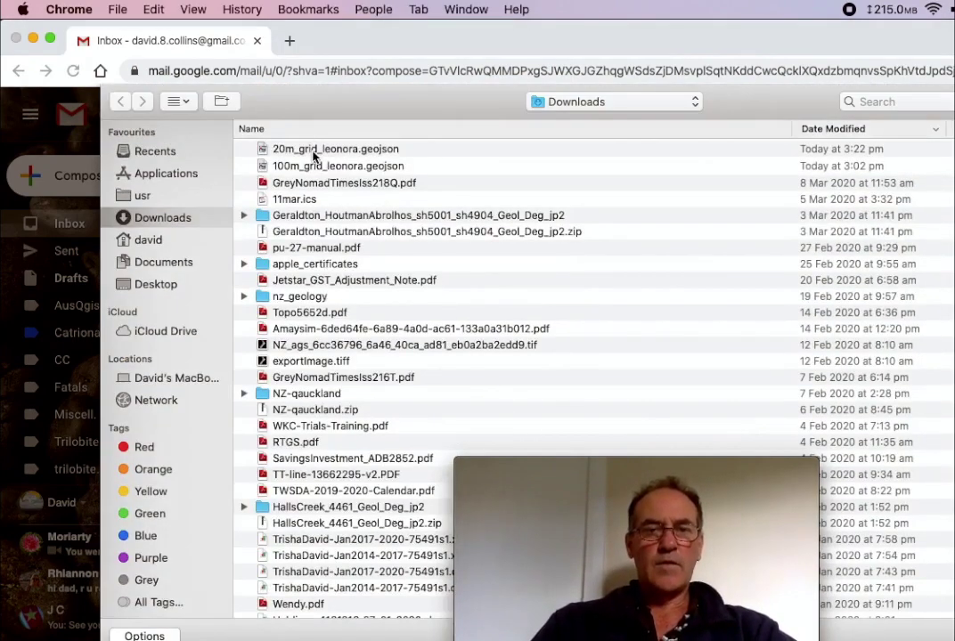
Attach 20m_grid_leonora.geojson from Downloads and switch to the Android map window
click(312, 151)
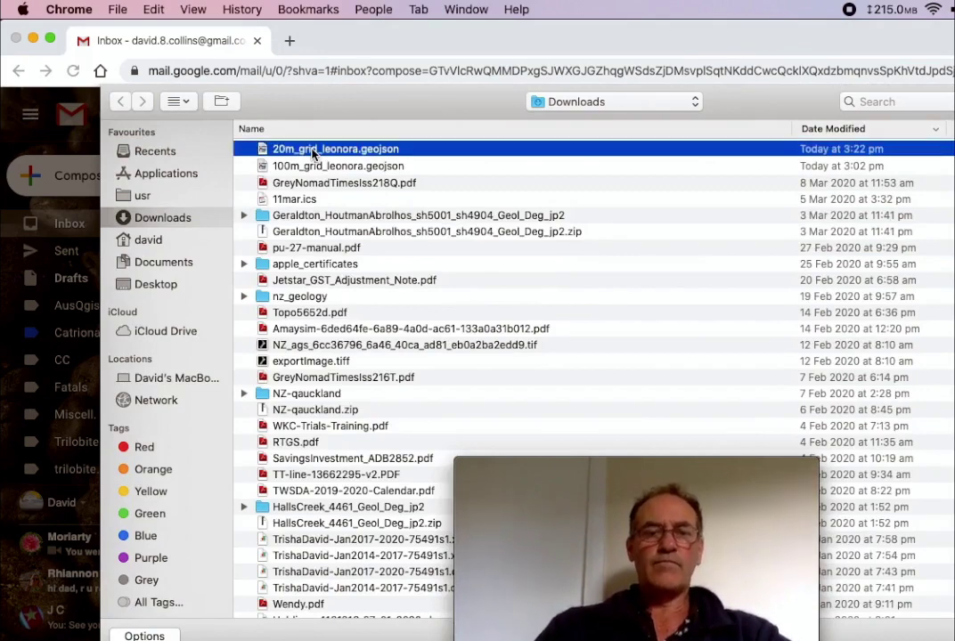
double_click(312, 151)
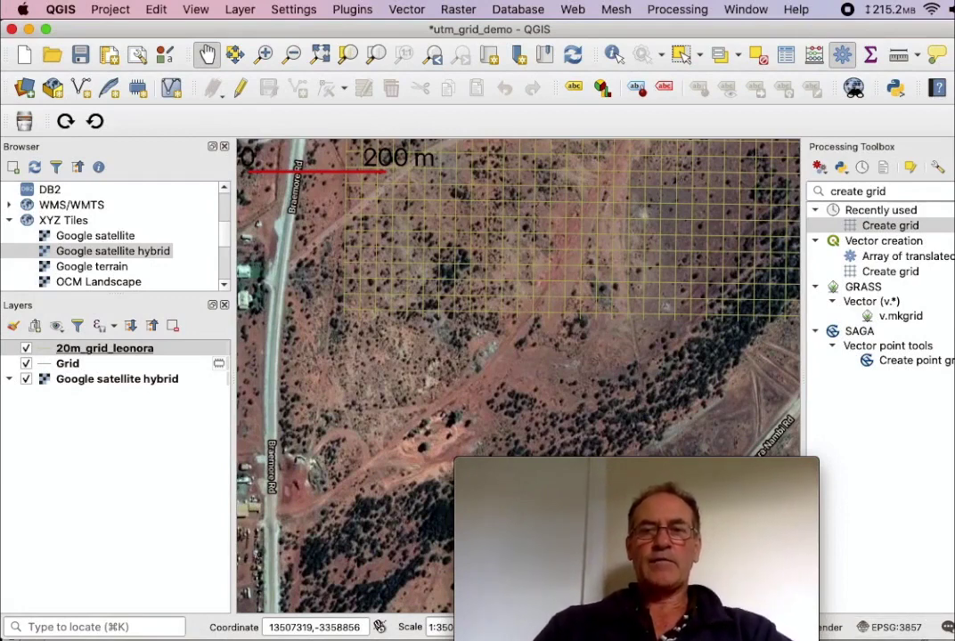
key(super+Tab)
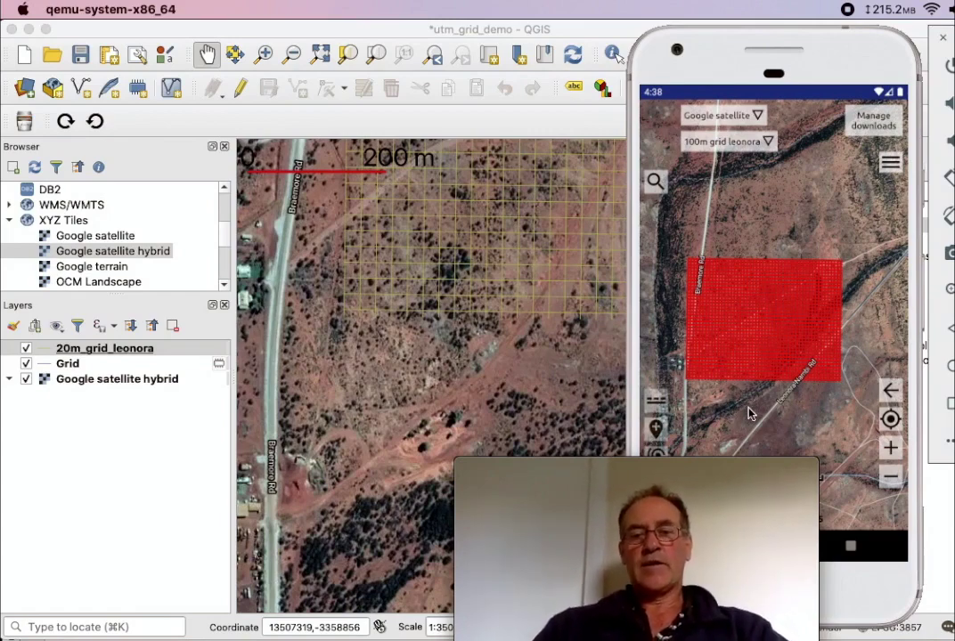
Switch the data layer from '100m grid leonora' to No data layer
click(763, 144)
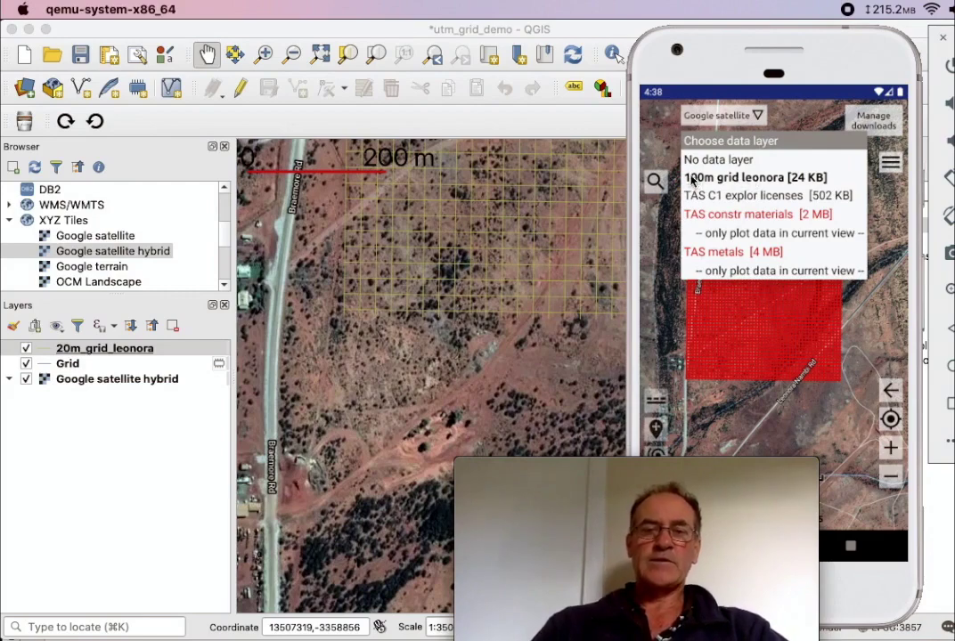
click(738, 161)
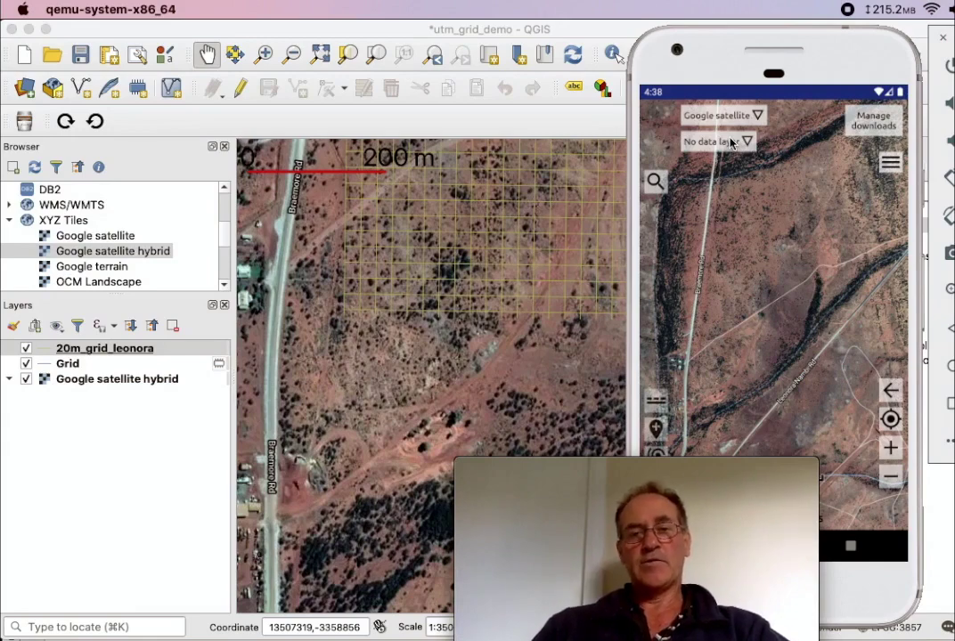
Reselect '100m grid leonora' as the data layer and zoom in four levels on the red grid
click(730, 143)
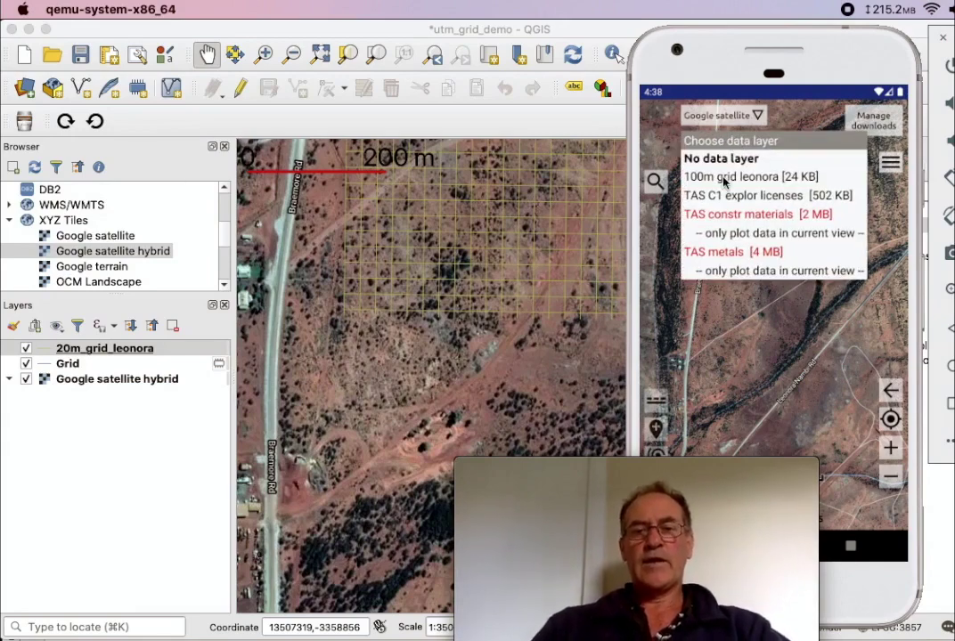
click(723, 178)
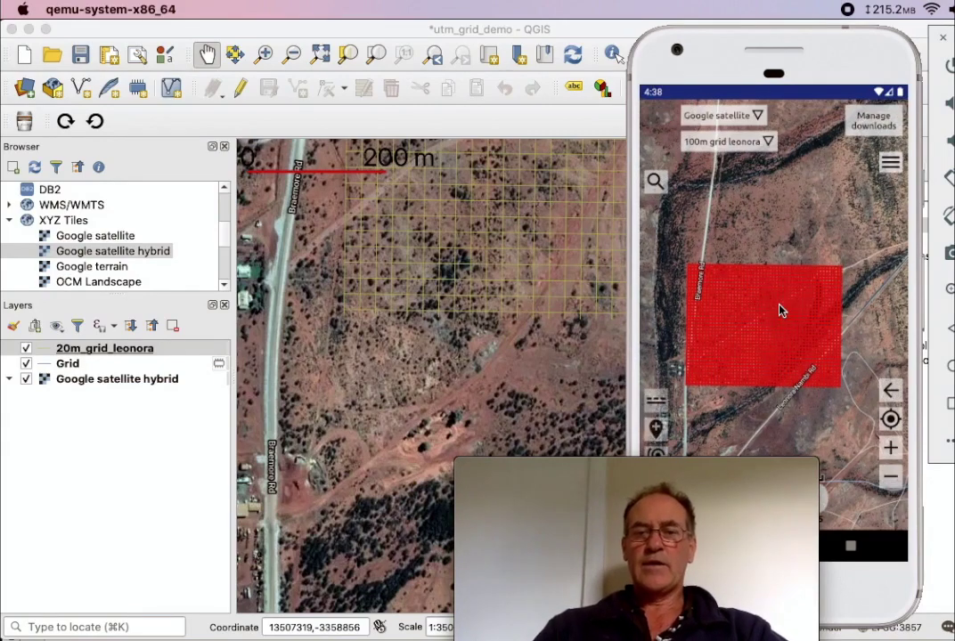
click(892, 450)
click(891, 450)
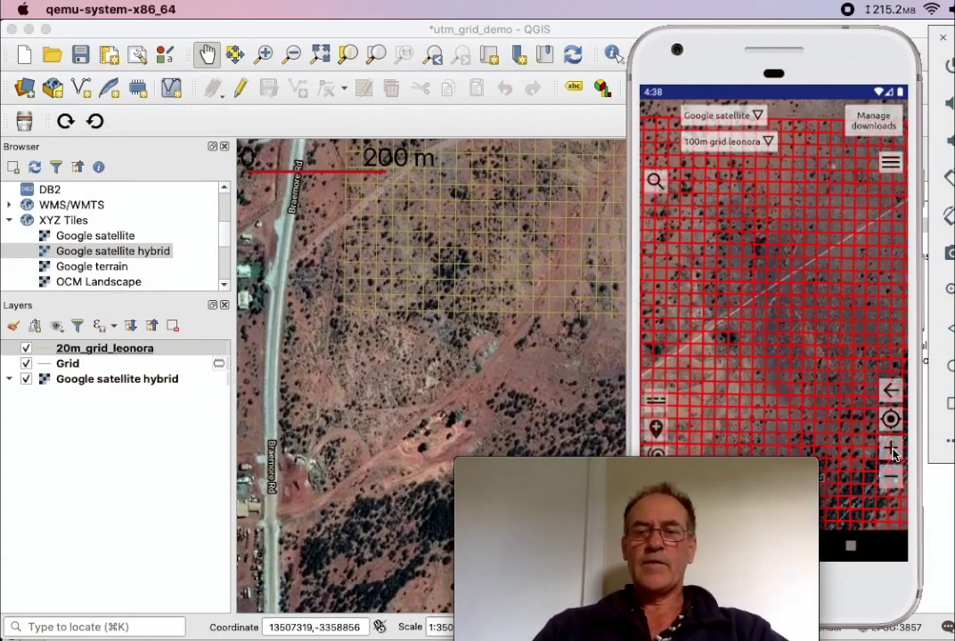
click(891, 451)
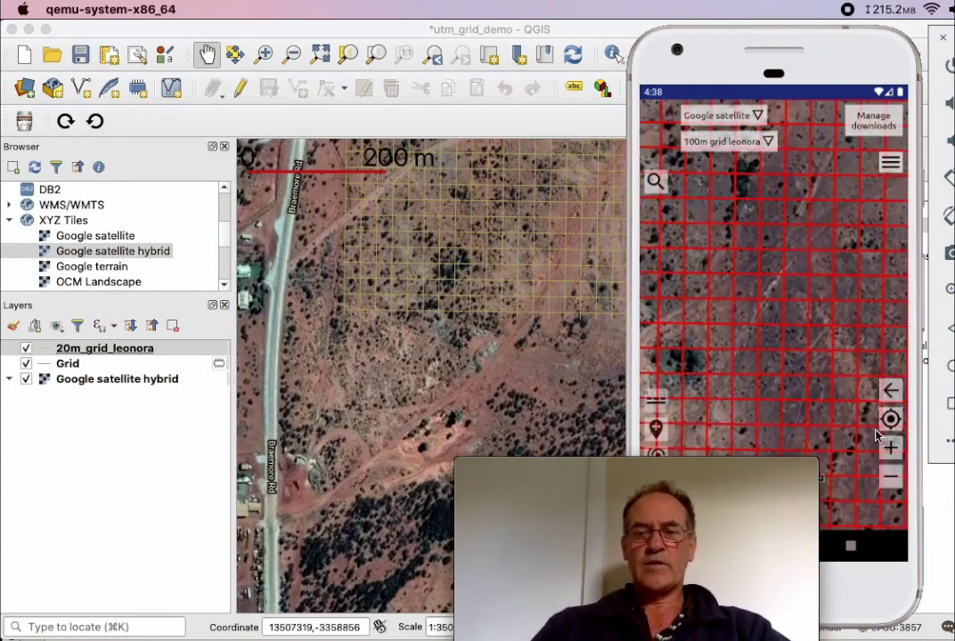
click(891, 450)
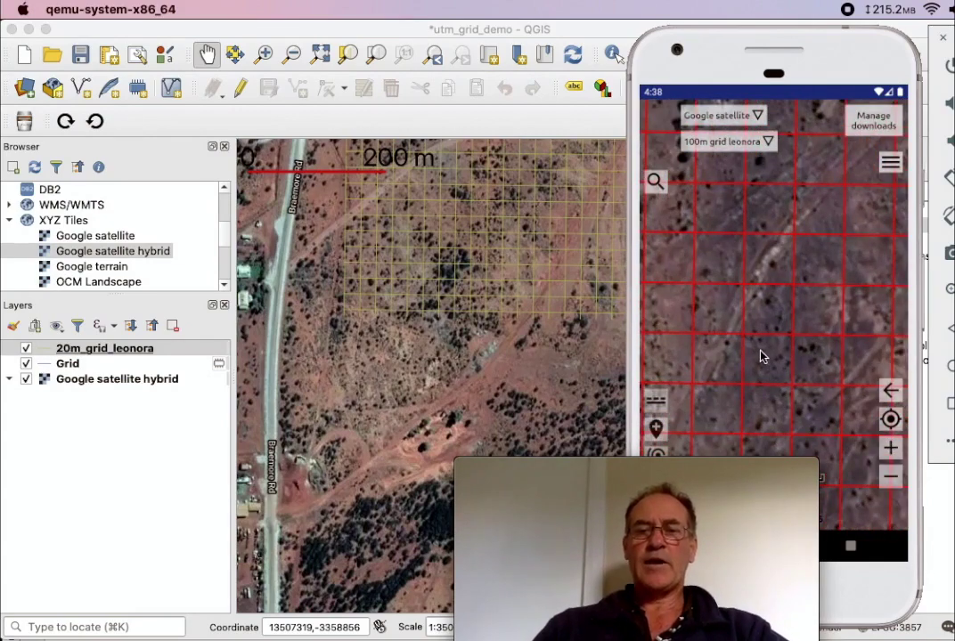